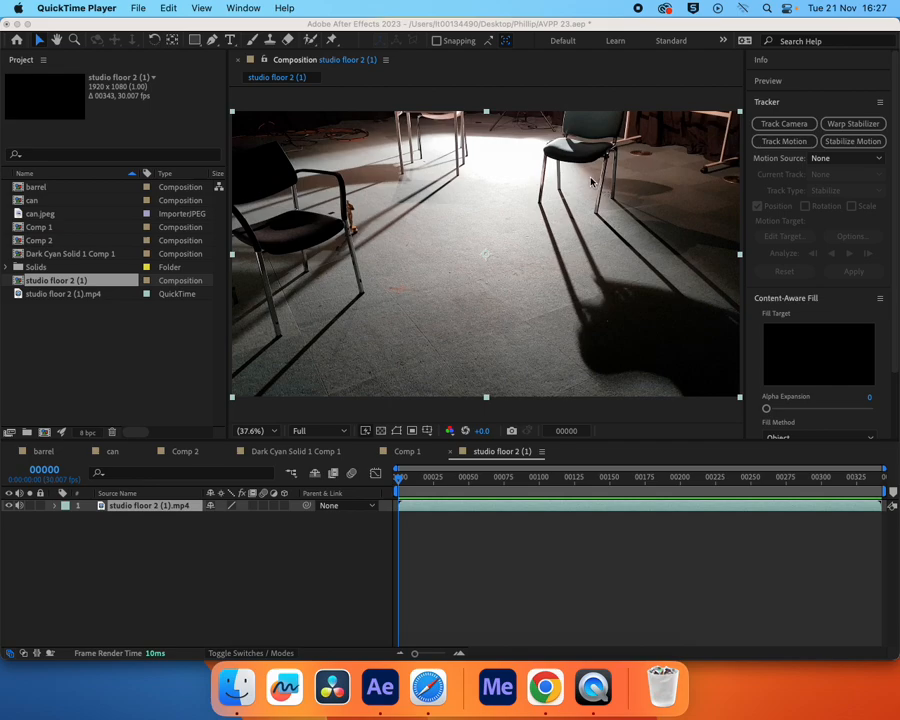
Run the 3D Camera Tracker on the studio floor clip with Fixed Angle of View, and set Track Point Size to 222%
click(789, 127)
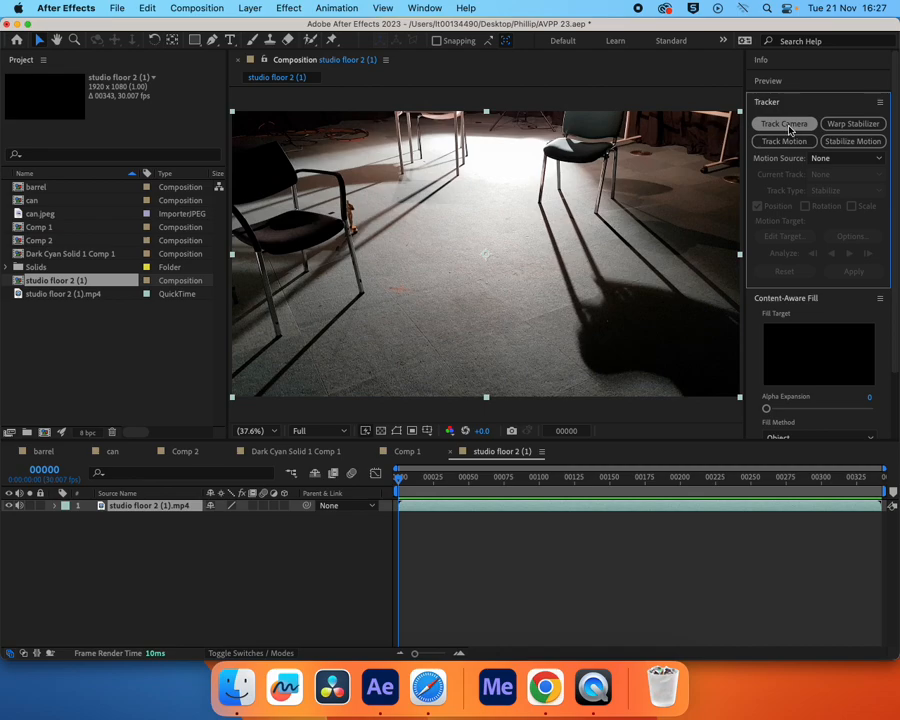
click(787, 127)
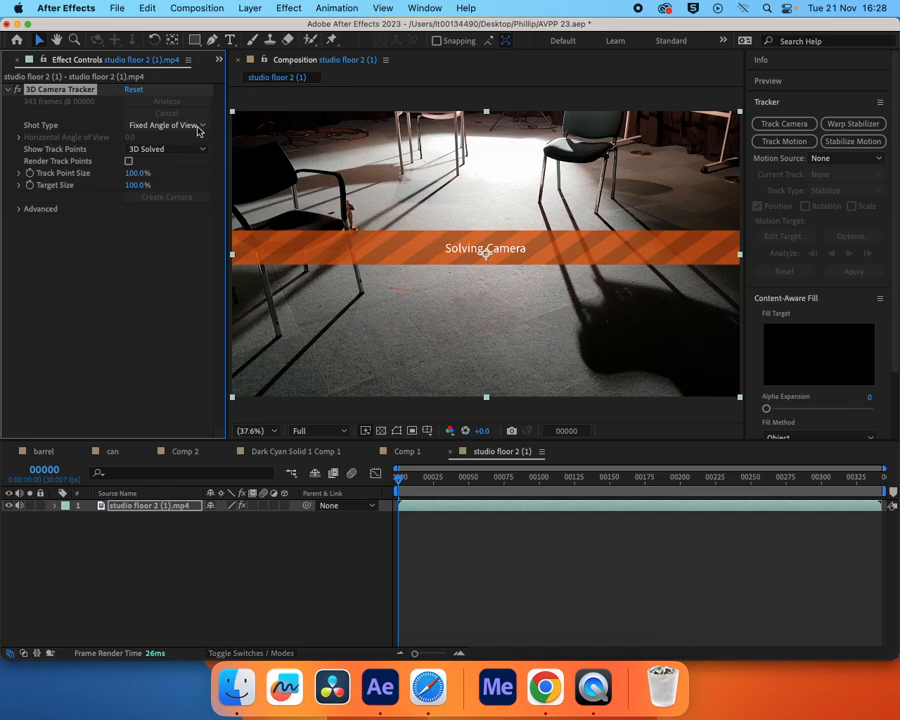
click(198, 128)
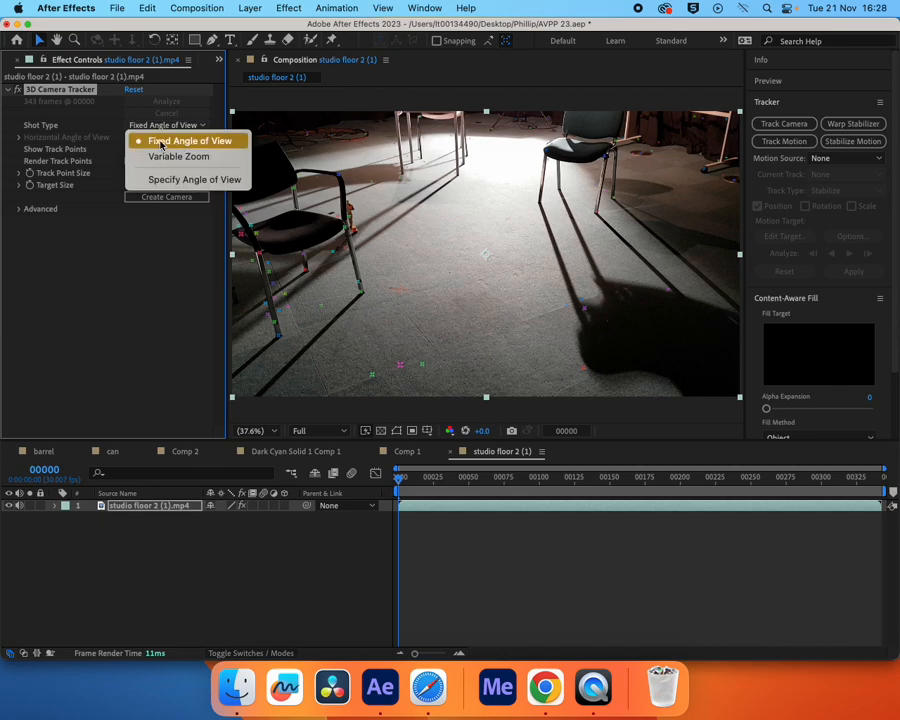
click(115, 261)
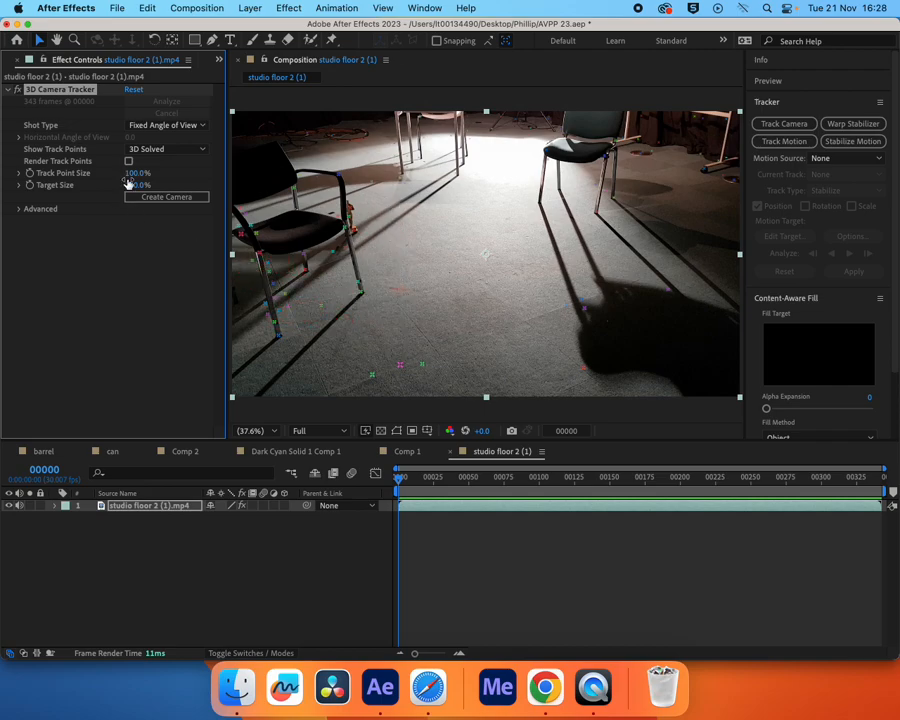
drag(137, 173, 228, 186)
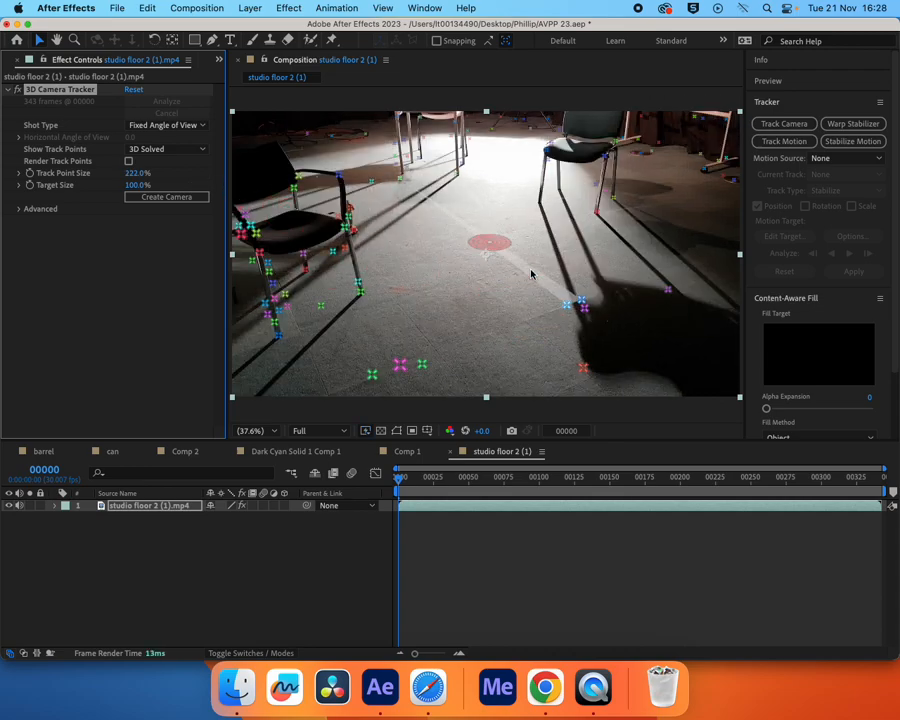
Scrub through the footage to frame 175, checking which track points lie on the open floor
mouse_move(419, 482)
mouse_down()
mouse_move(538, 484)
mouse_move(548, 492)
mouse_move(402, 480)
mouse_up()
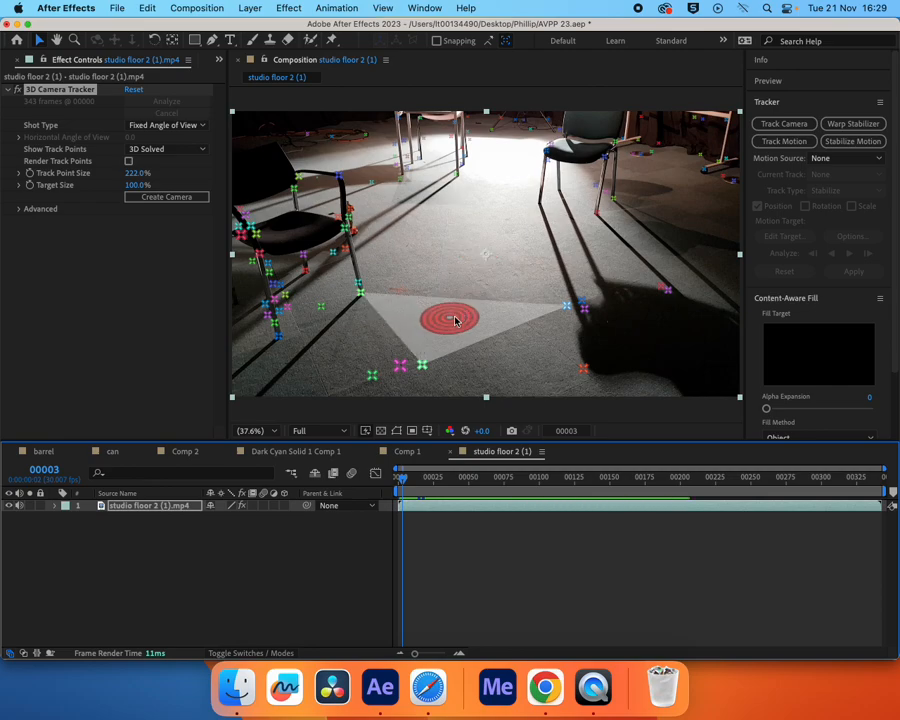
click(424, 367)
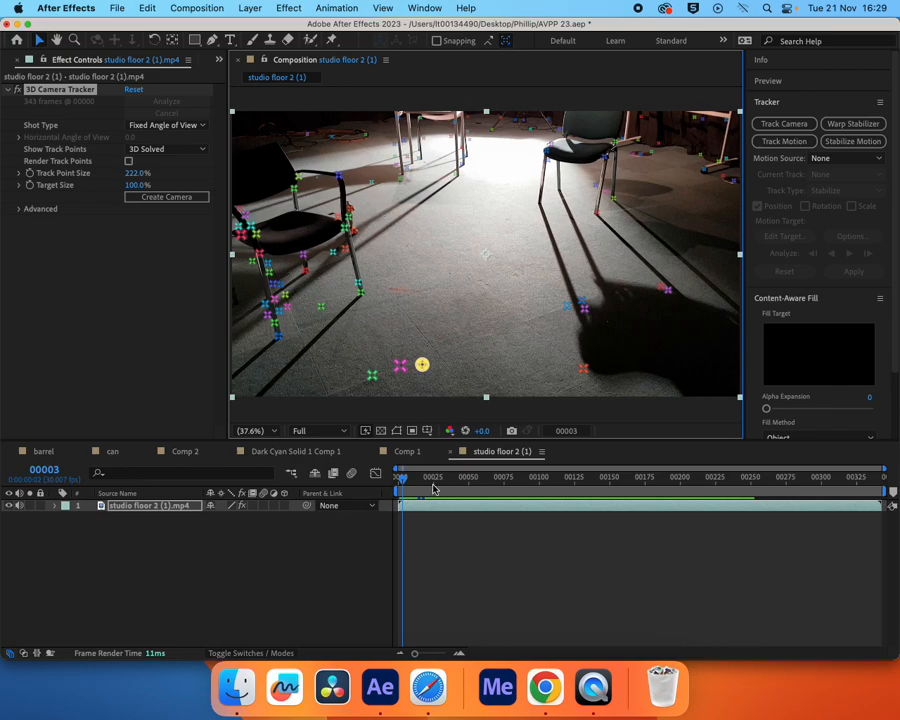
drag(402, 478, 489, 488)
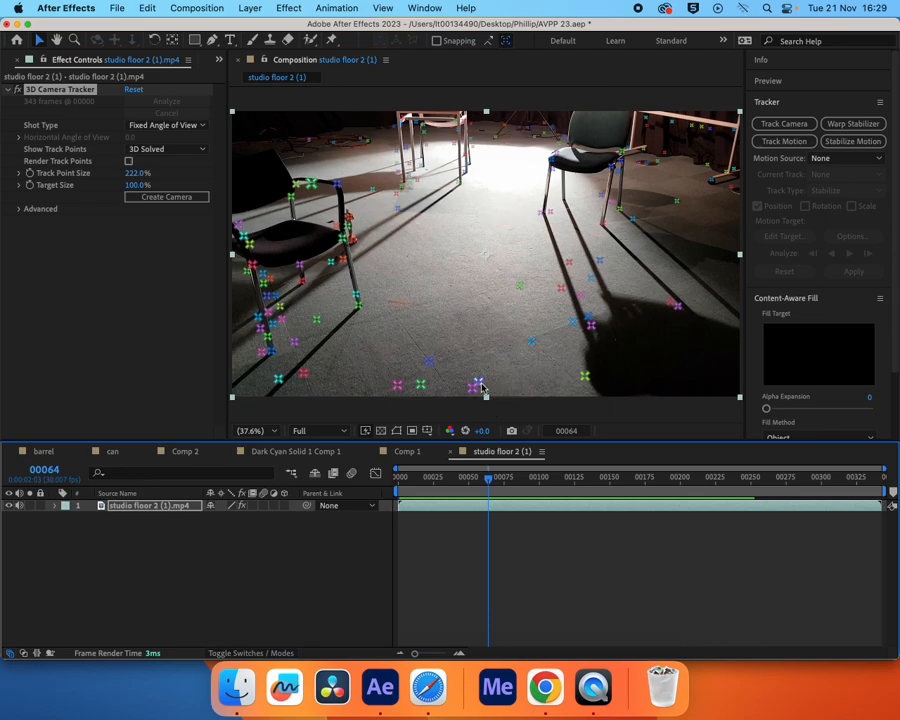
click(487, 480)
drag(488, 486, 645, 510)
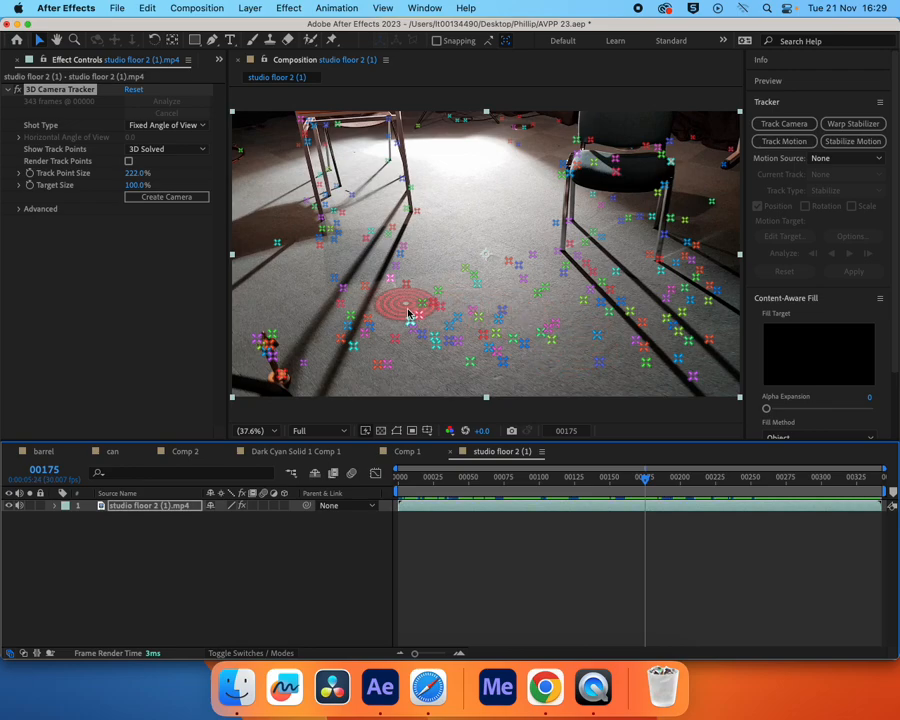
click(502, 295)
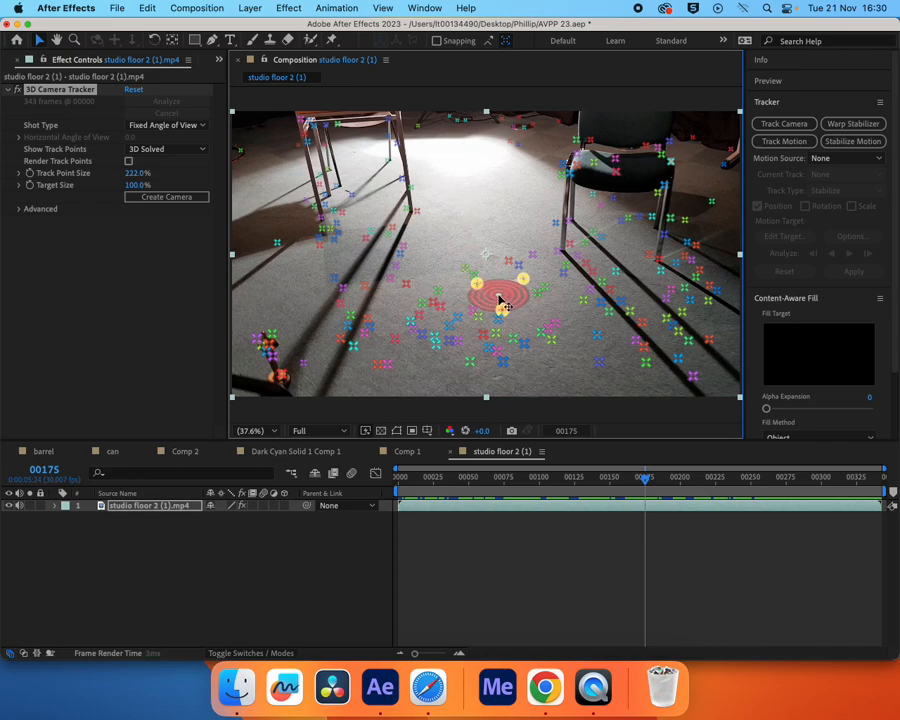
Try selecting three widely spaced floor track points and shifting the target within their triangle
click(439, 292)
shift+click(537, 292)
shift+click(488, 348)
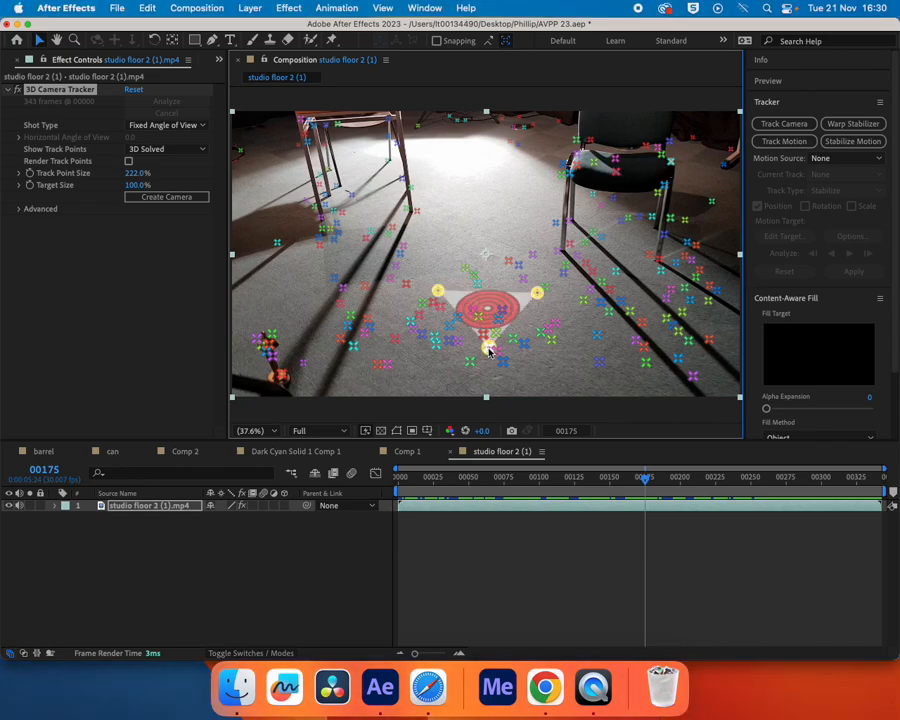
mouse_move(489, 309)
mouse_down()
mouse_move(487, 210)
mouse_move(500, 318)
mouse_up()
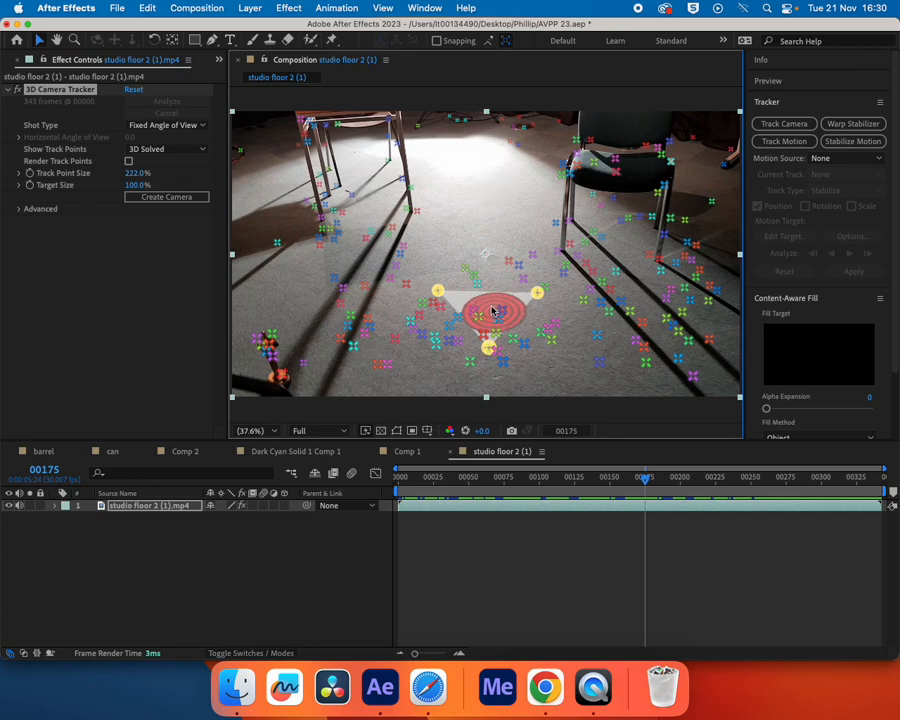
Try lassoing clusters of track points around the middle of the floor, clearing each selection
mouse_move(468, 262)
mouse_down()
mouse_move(420, 284)
mouse_move(412, 328)
mouse_move(437, 365)
mouse_move(537, 379)
mouse_move(564, 345)
mouse_move(561, 306)
mouse_move(534, 267)
mouse_up()
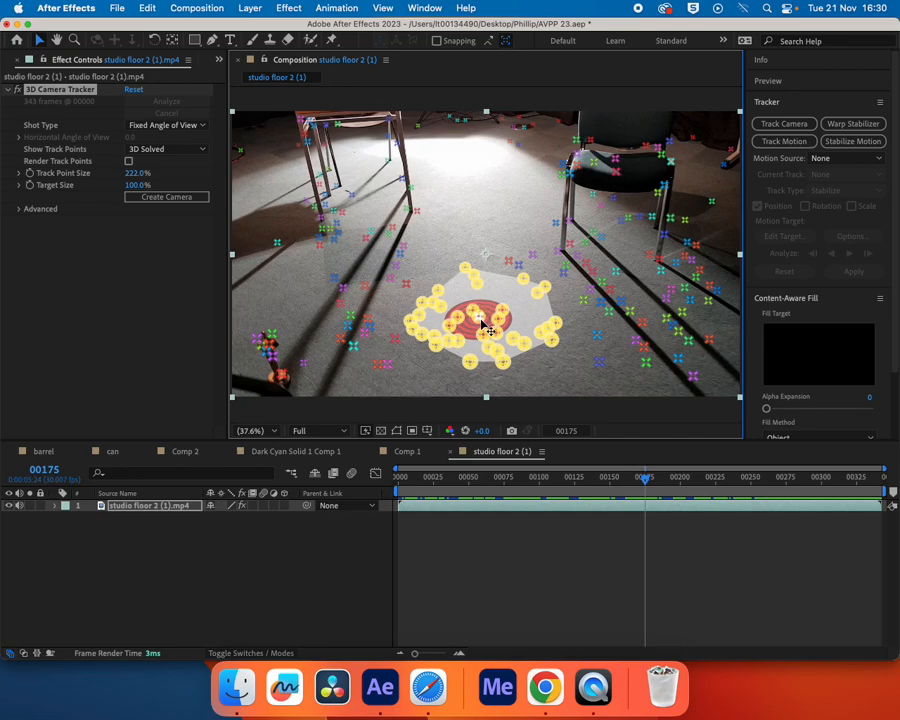
click(482, 263)
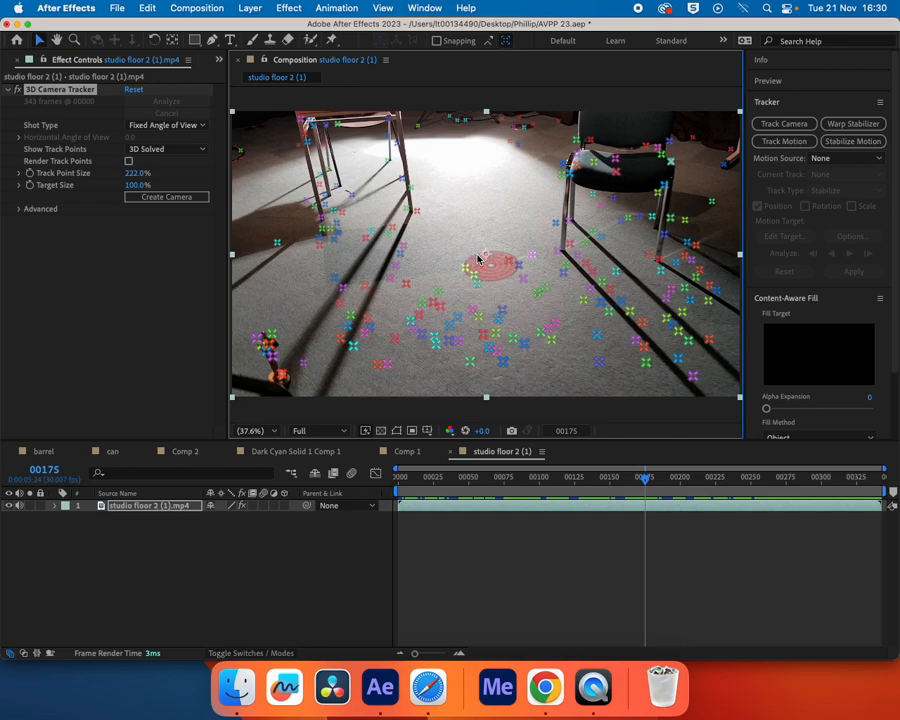
mouse_move(451, 260)
mouse_down()
mouse_move(550, 345)
mouse_move(560, 313)
mouse_move(544, 258)
mouse_move(466, 250)
mouse_up()
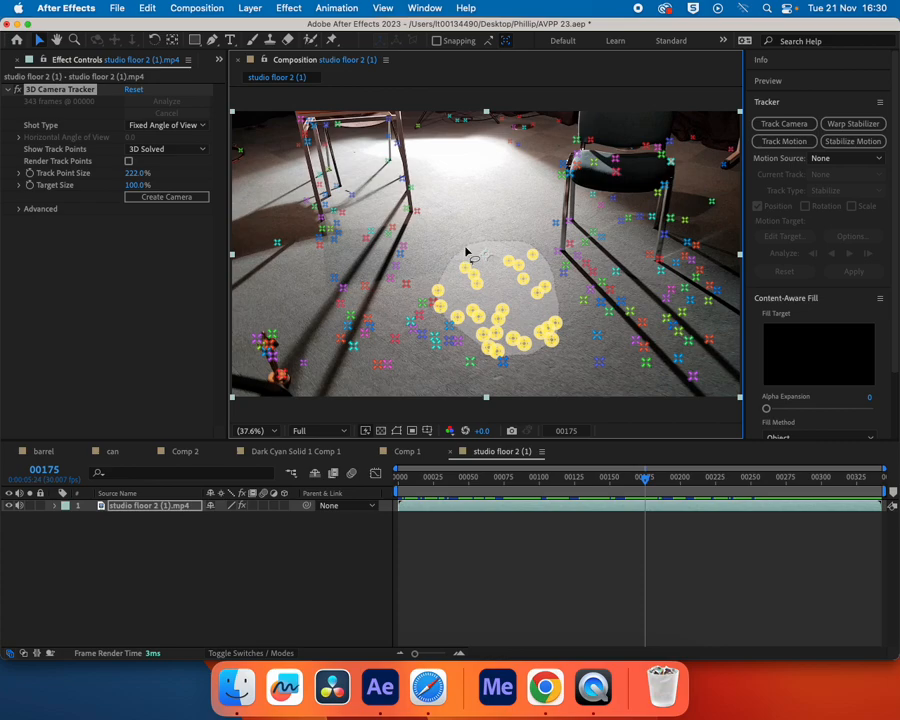
click(503, 313)
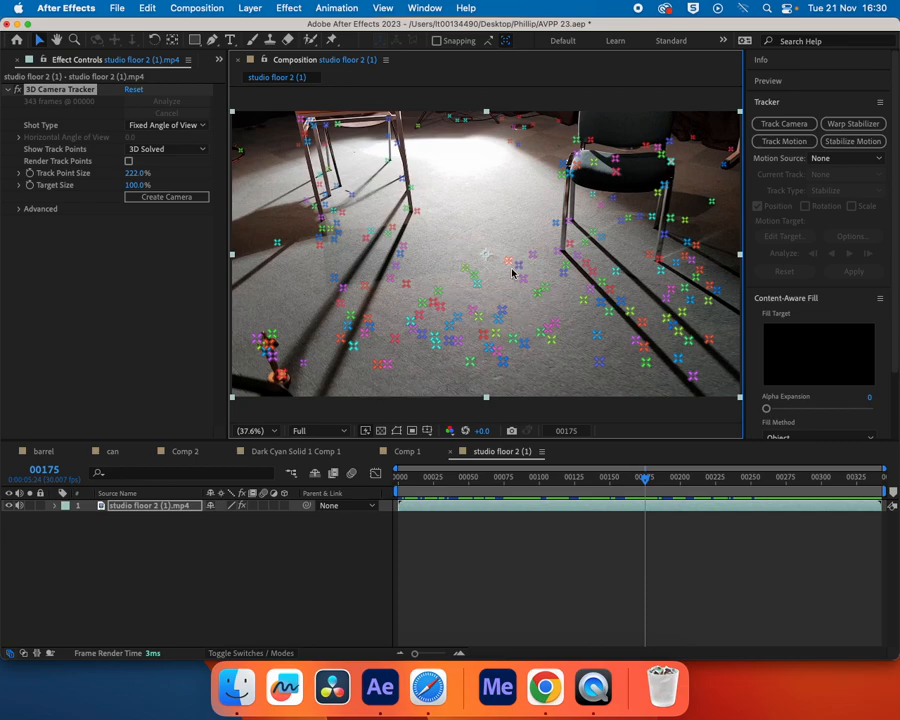
mouse_move(430, 290)
mouse_down()
mouse_move(538, 353)
mouse_move(542, 292)
mouse_move(480, 264)
mouse_move(441, 283)
mouse_up()
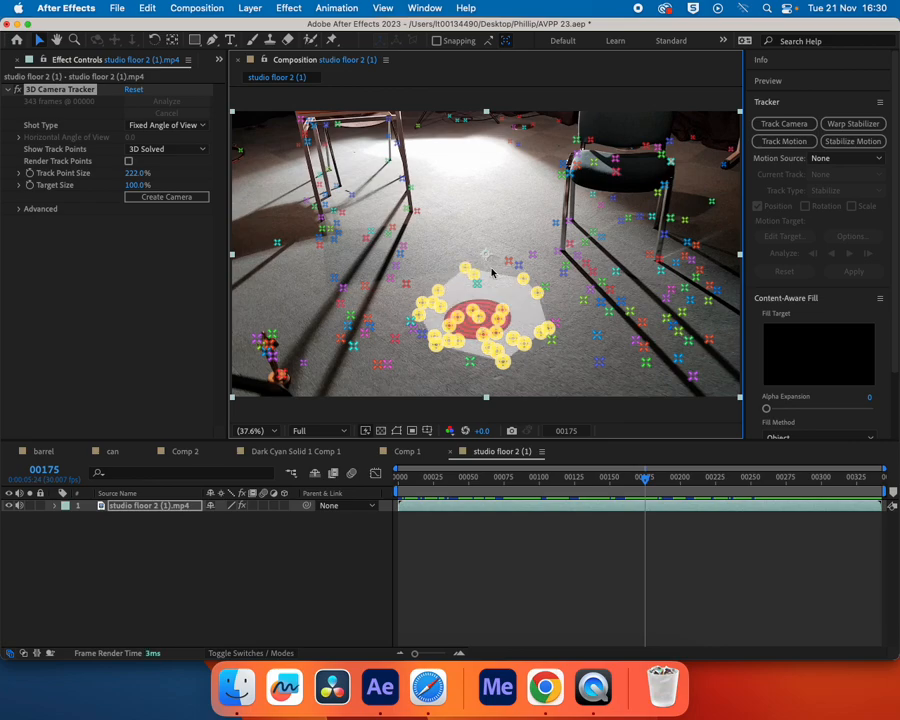
click(496, 300)
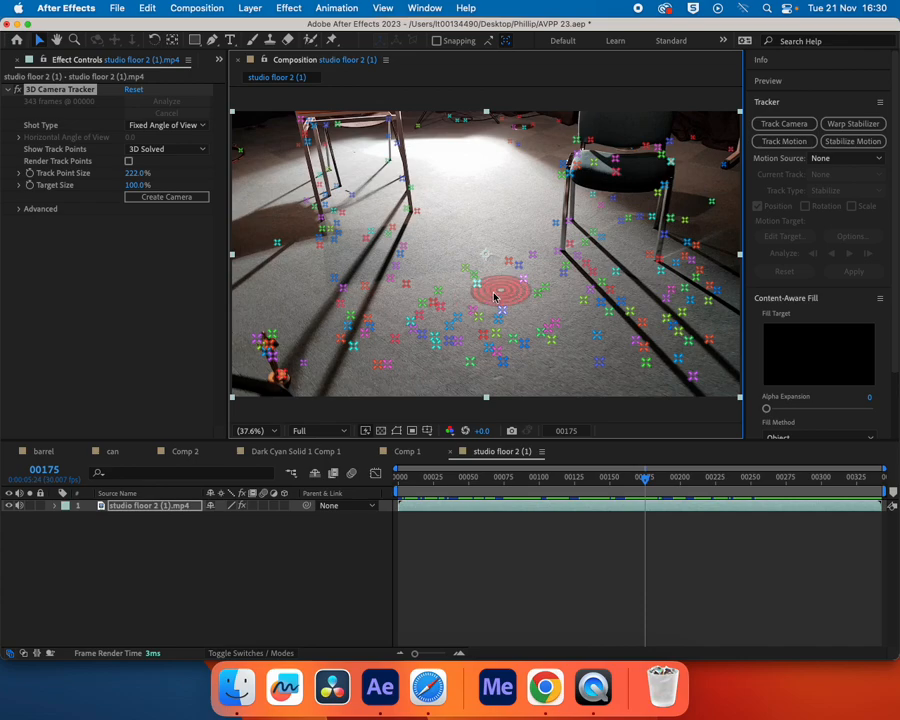
Select three closely spaced floor track points near the centre and create a text layer and camera from them
click(478, 287)
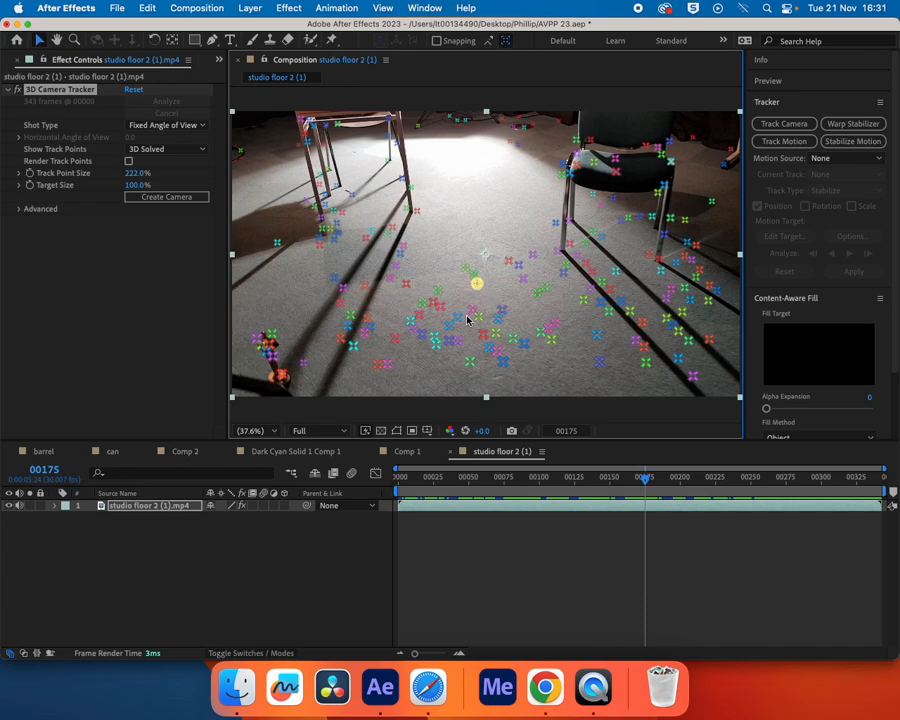
shift+click(459, 318)
shift+click(500, 320)
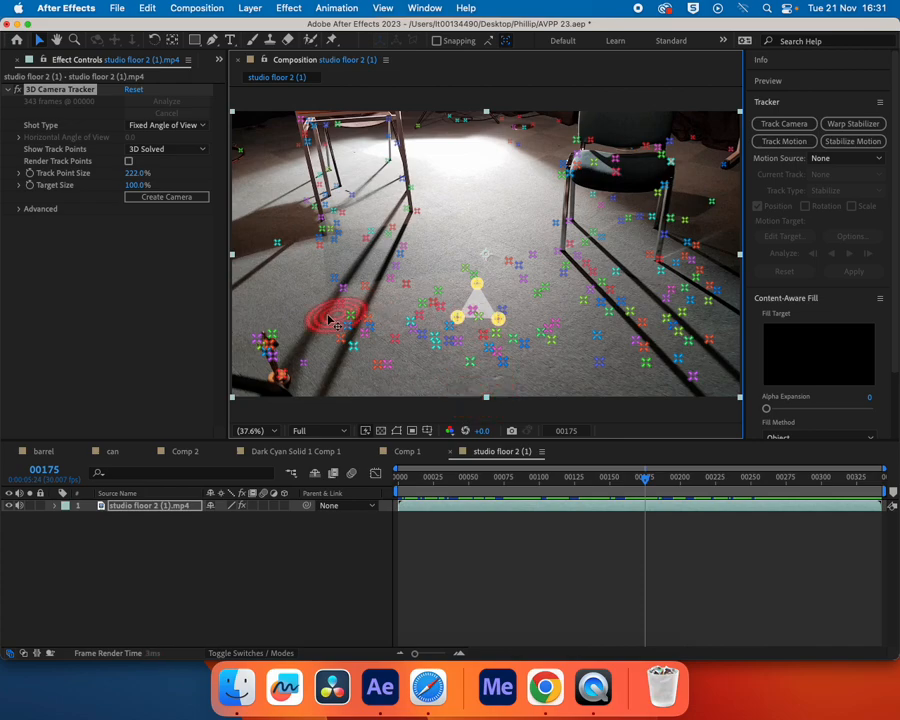
right_click(479, 307)
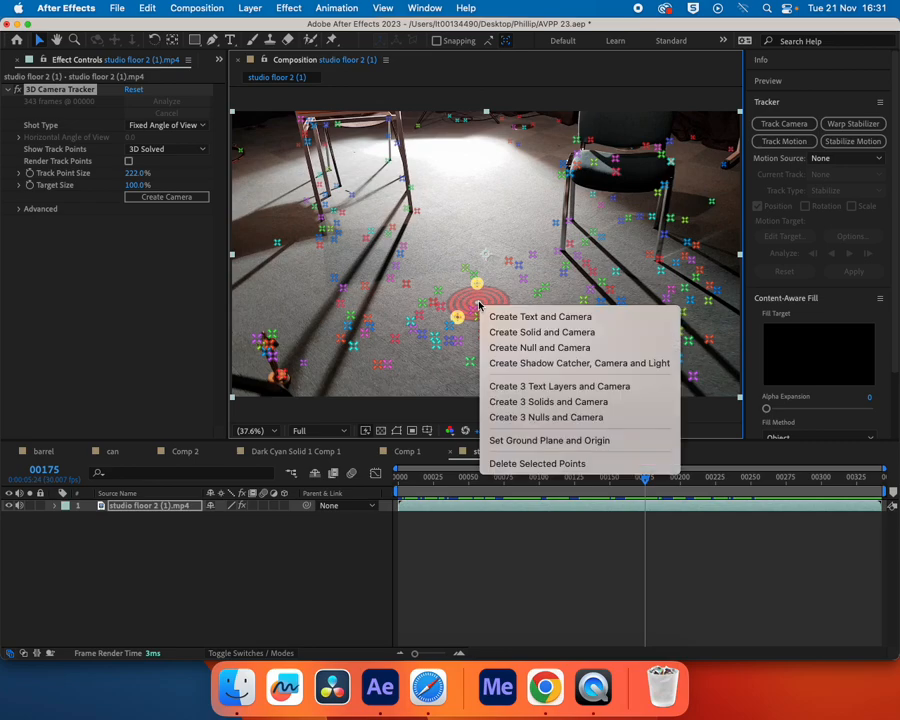
click(557, 321)
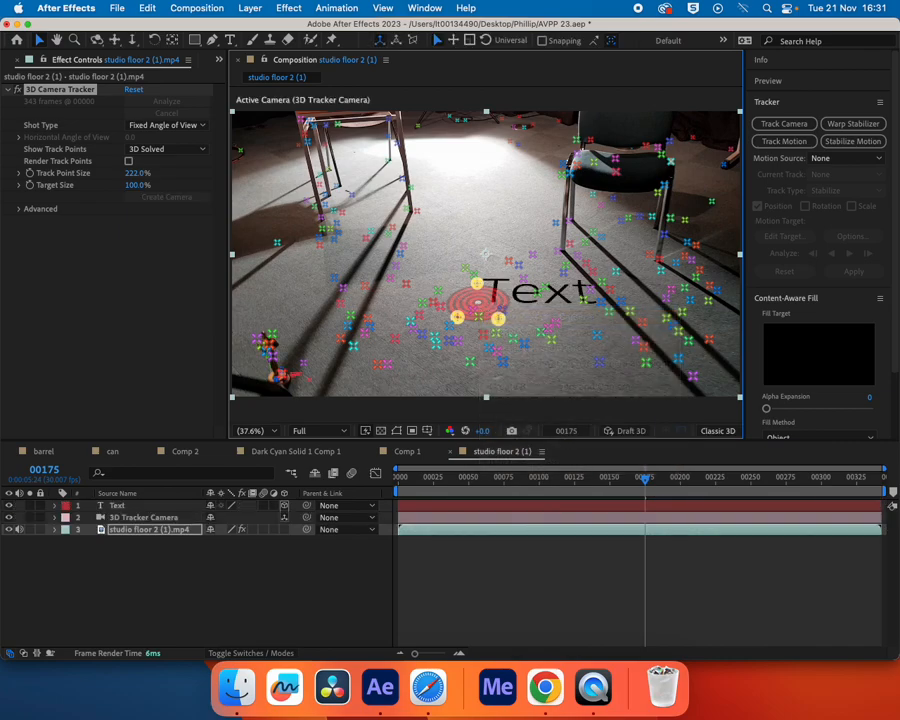
Create a solid from the same three floor track points, and deselect the tracker effect
right_click(479, 306)
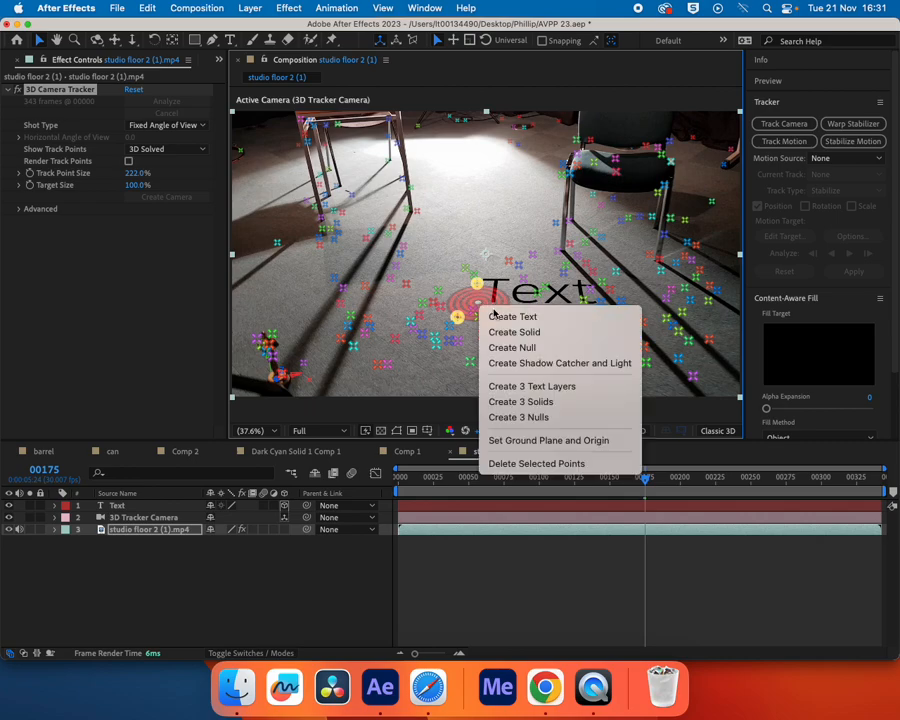
click(502, 334)
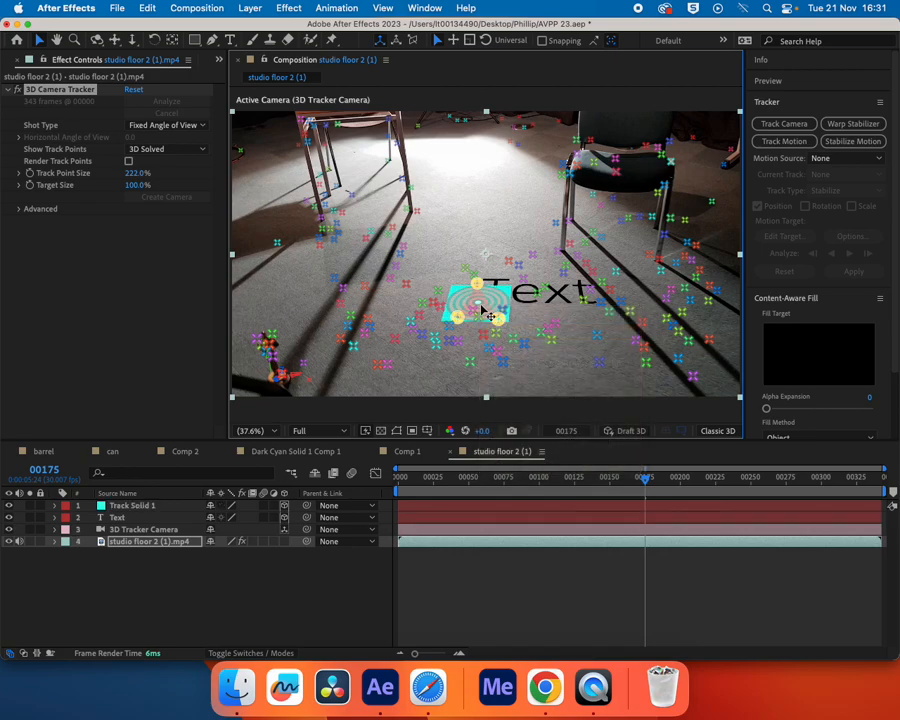
right_click(479, 308)
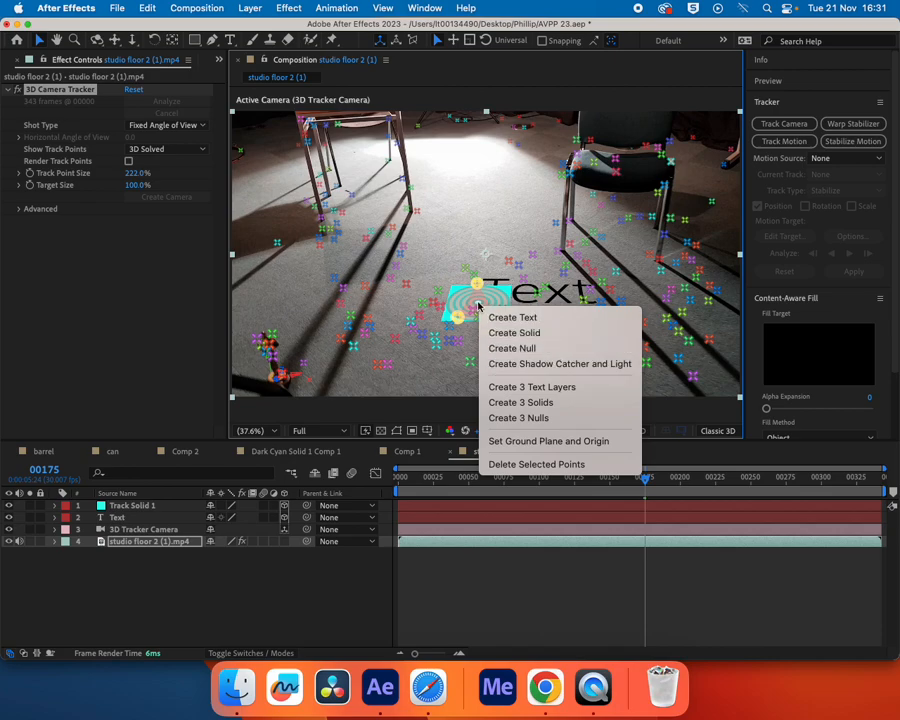
click(478, 305)
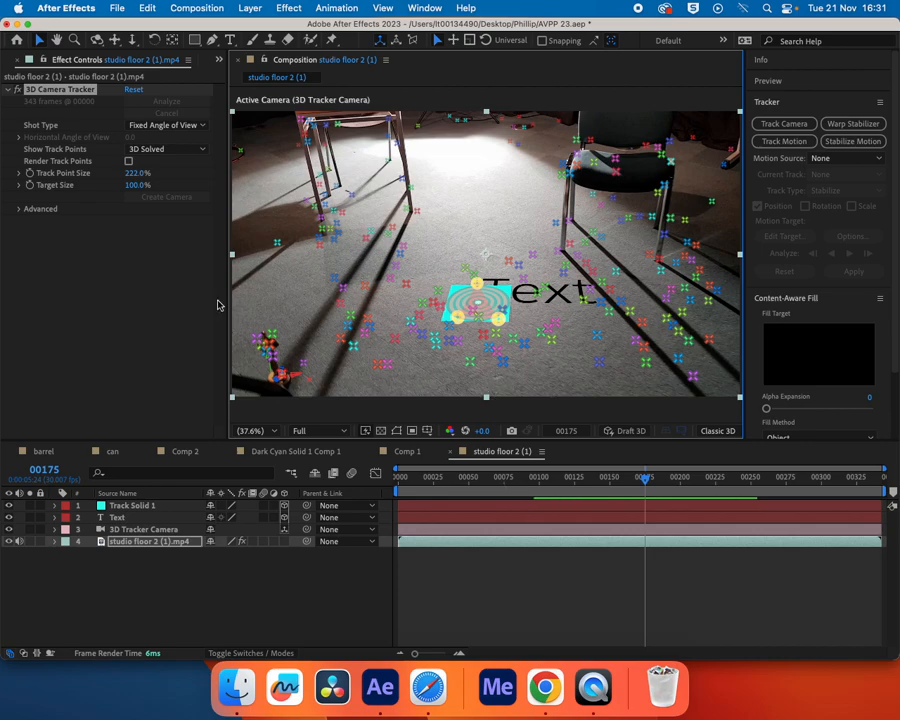
click(111, 253)
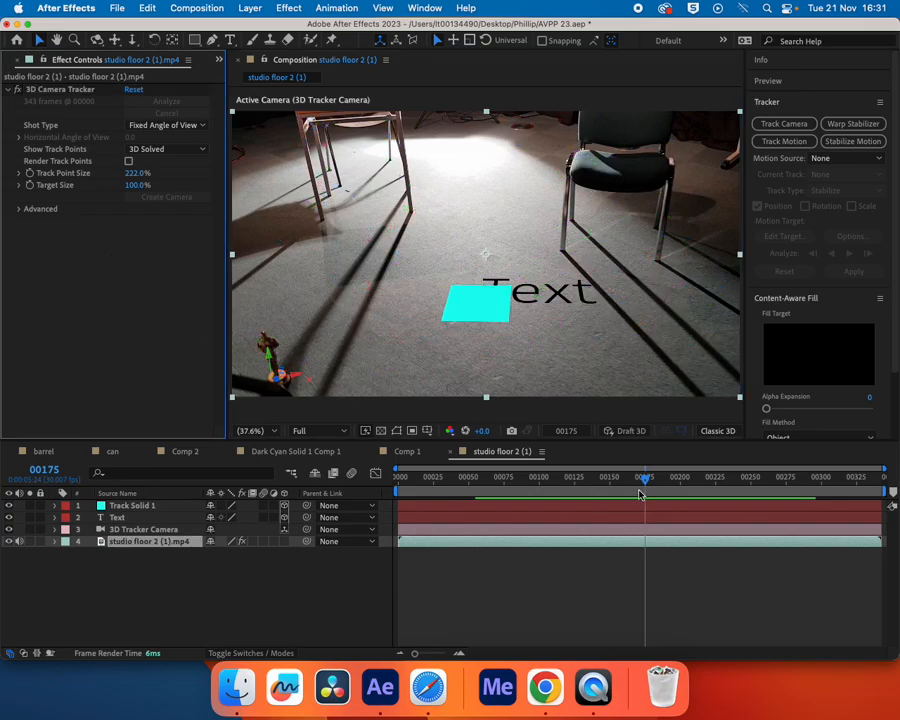
Hide the Track Solid 1 layer and scrub to frame 321 to check how the text follows the floor
mouse_move(645, 481)
mouse_down()
mouse_move(528, 481)
mouse_move(701, 486)
mouse_move(472, 480)
mouse_move(627, 480)
mouse_move(725, 502)
mouse_move(656, 494)
mouse_up()
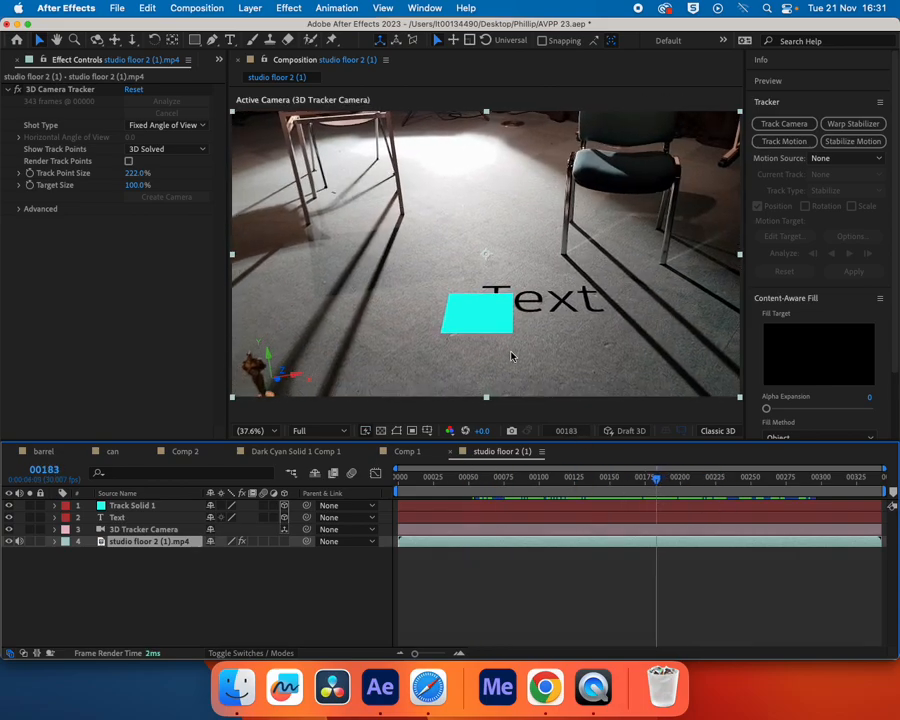
click(9, 505)
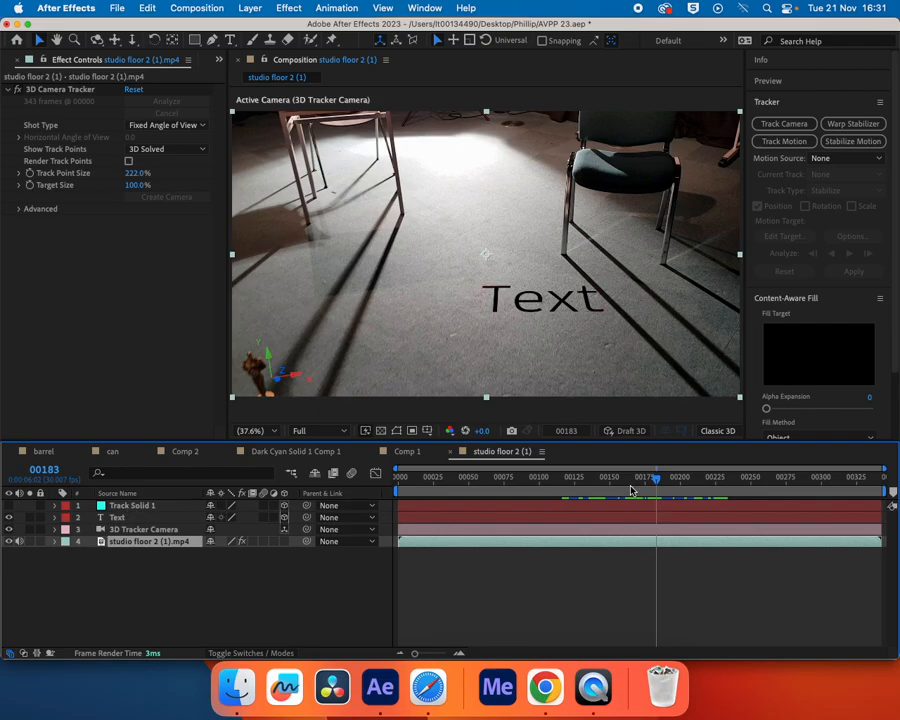
drag(657, 477, 855, 511)
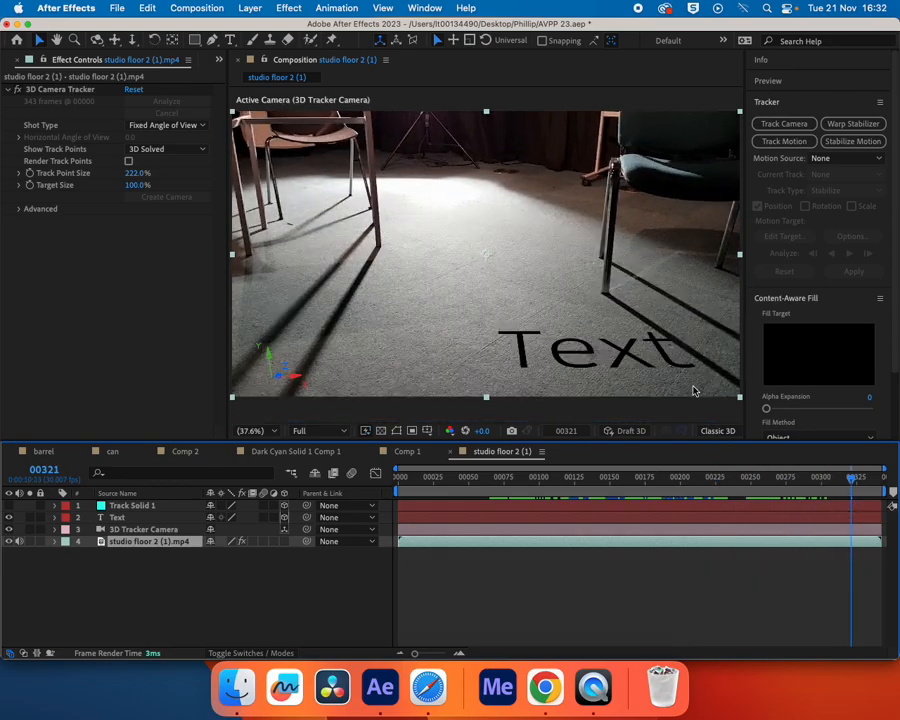
Move the Text layer along X to about -419.2 and rotate it about X to an orientation of about 24.4°, facing the camera
click(205, 514)
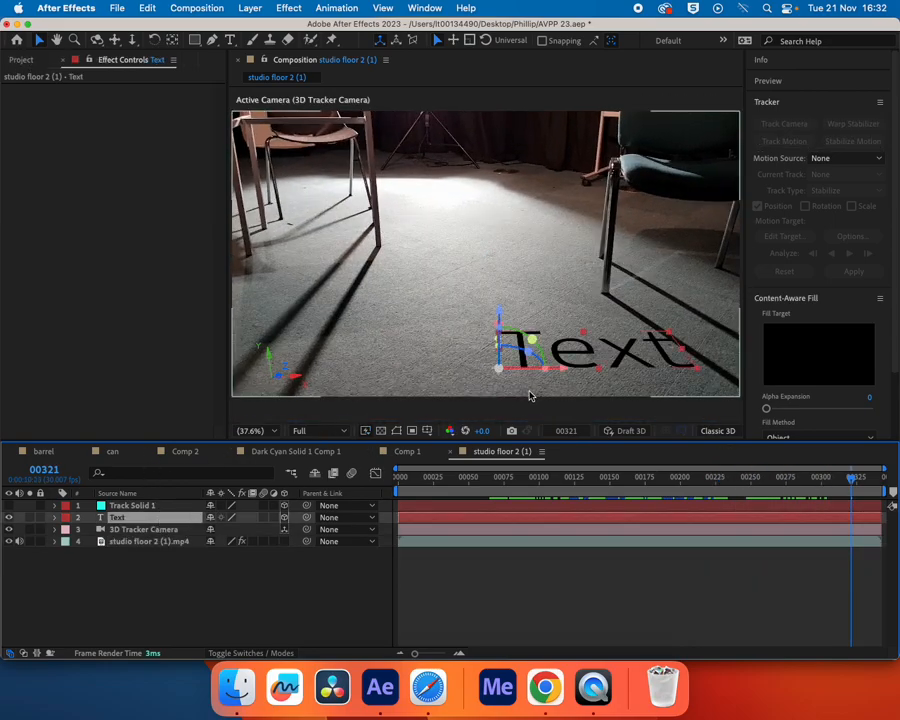
drag(541, 368, 464, 370)
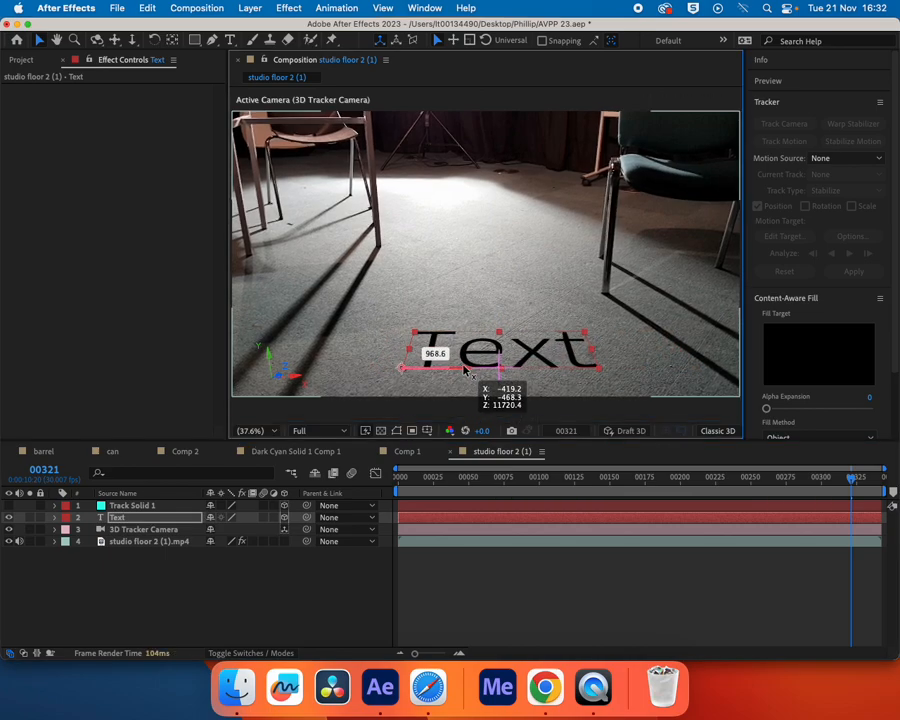
drag(464, 370, 466, 370)
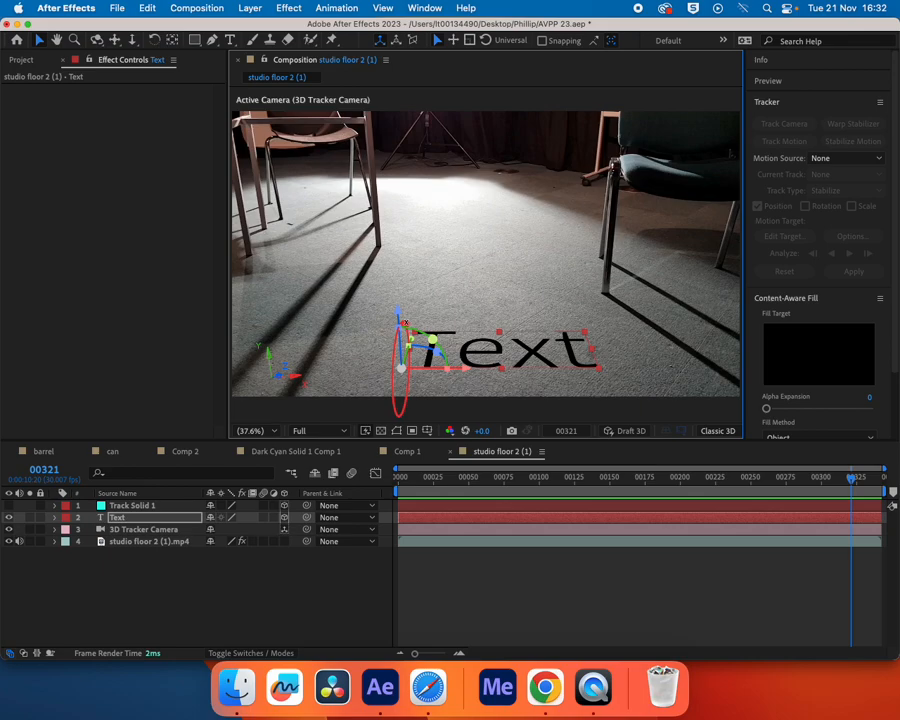
mouse_move(401, 368)
mouse_down()
mouse_move(402, 346)
mouse_move(396, 355)
mouse_up()
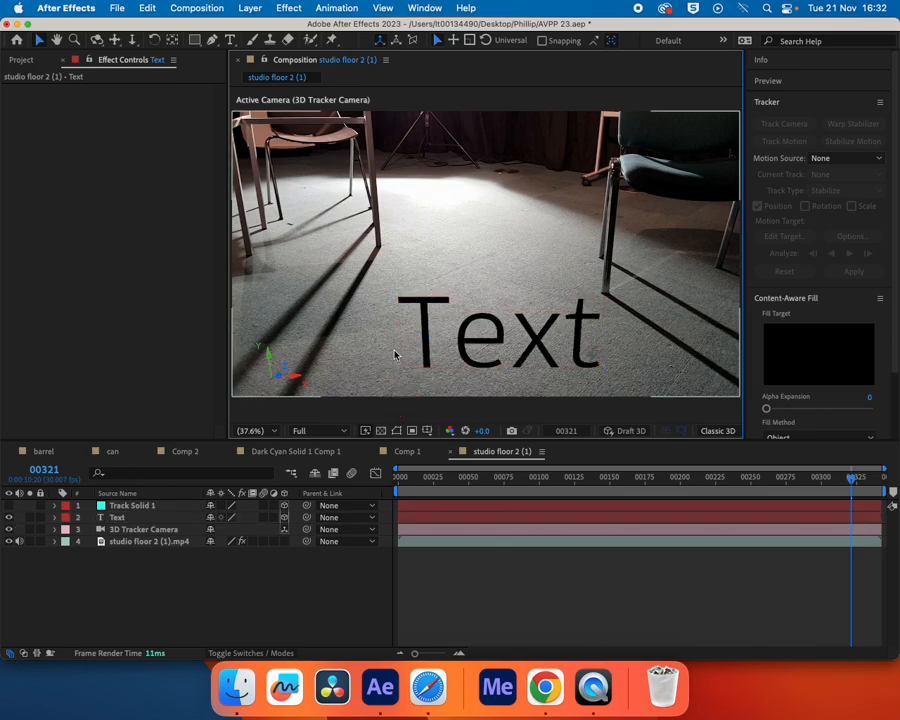
Replace the Text layer's wording with "TEXT" in capitals
click(141, 517)
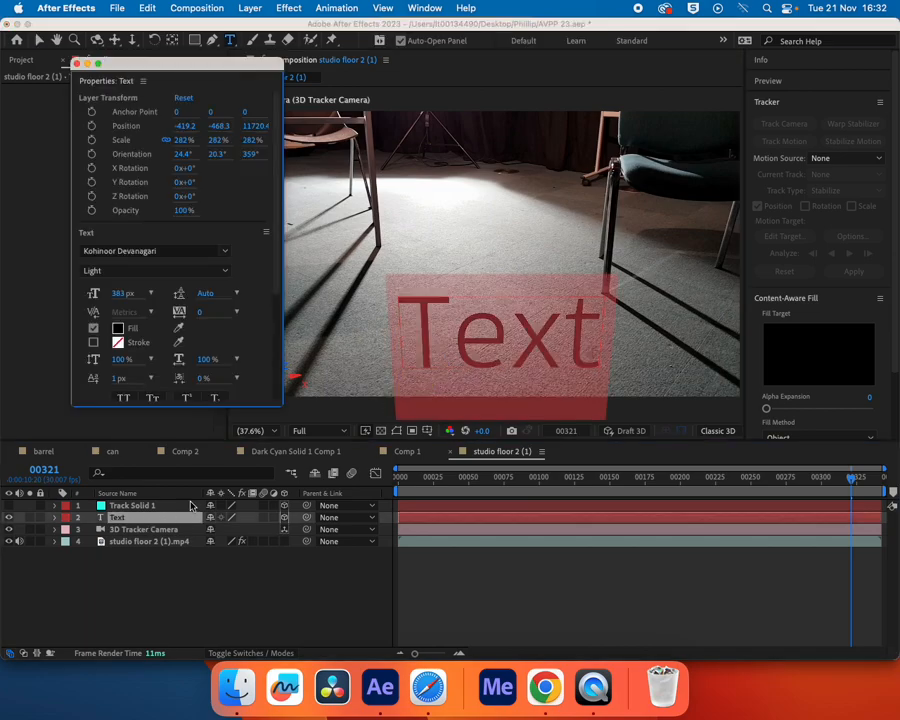
text(EXT)
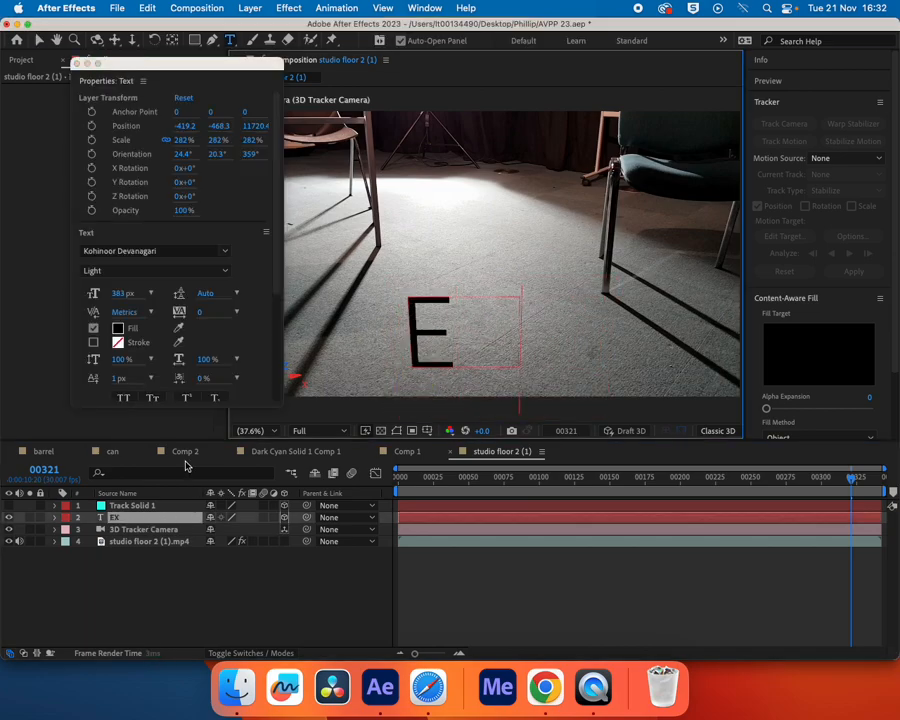
key(BackSpace)
key(BackSpace)
key(BackSpace)
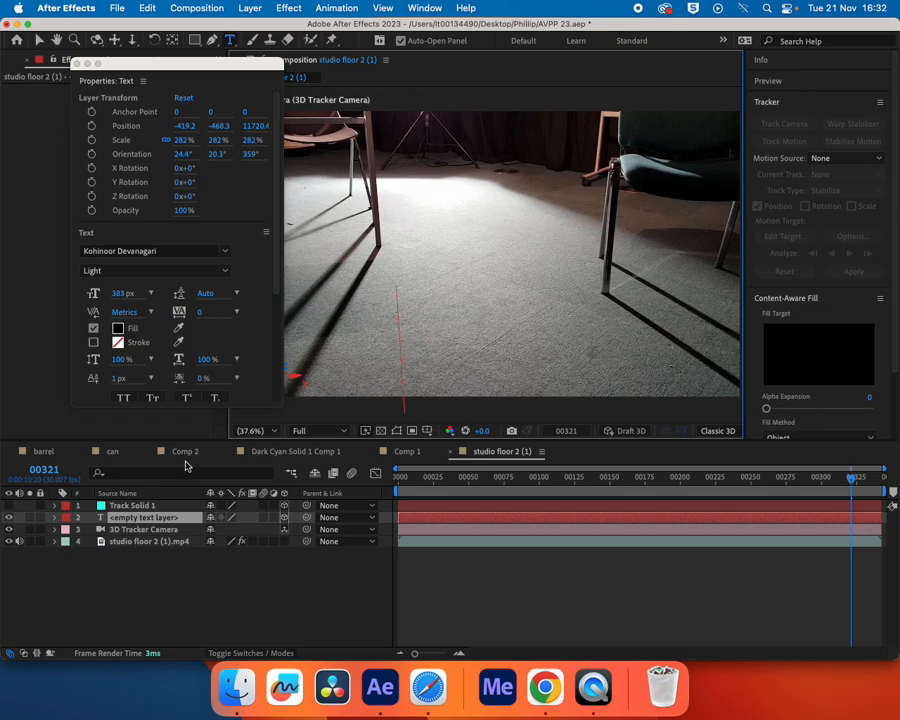
text(TEXT)
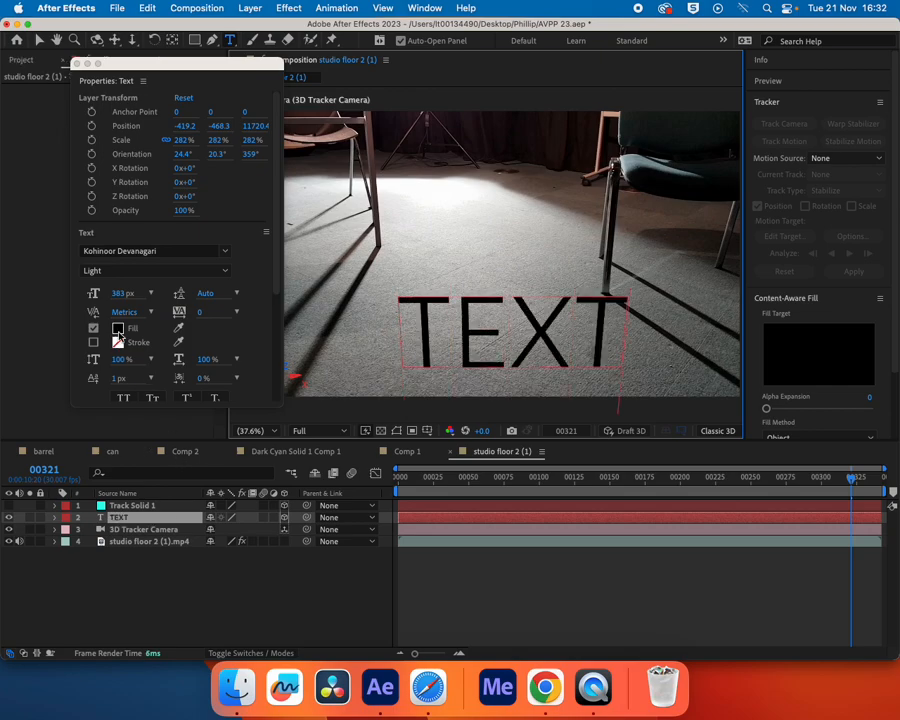
Change the fill colour of all the TEXT layer's characters to white (FFFFFF)
click(118, 329)
click(544, 315)
click(545, 290)
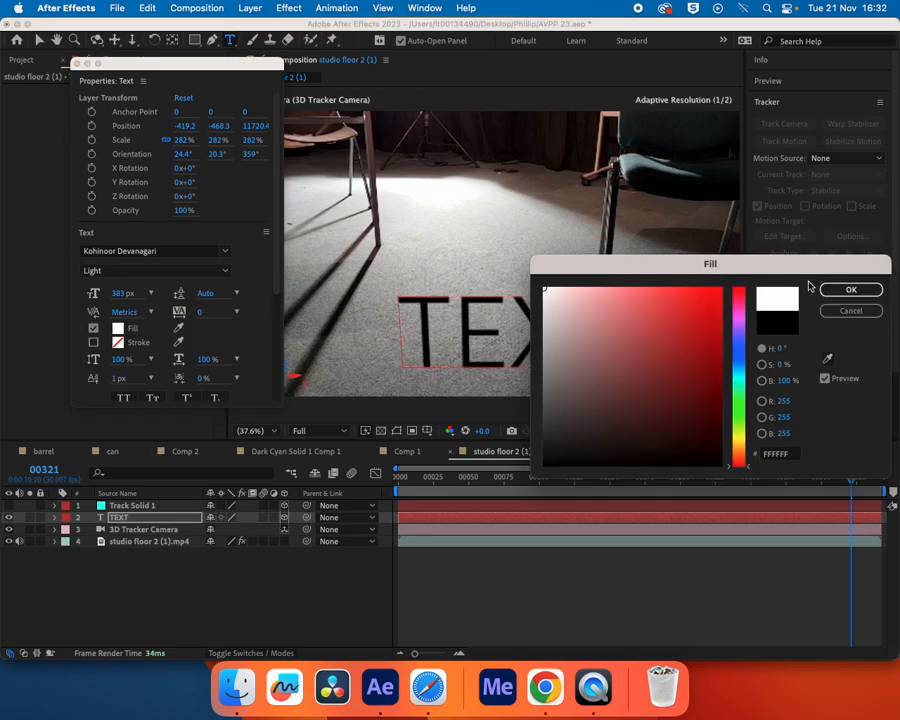
click(851, 290)
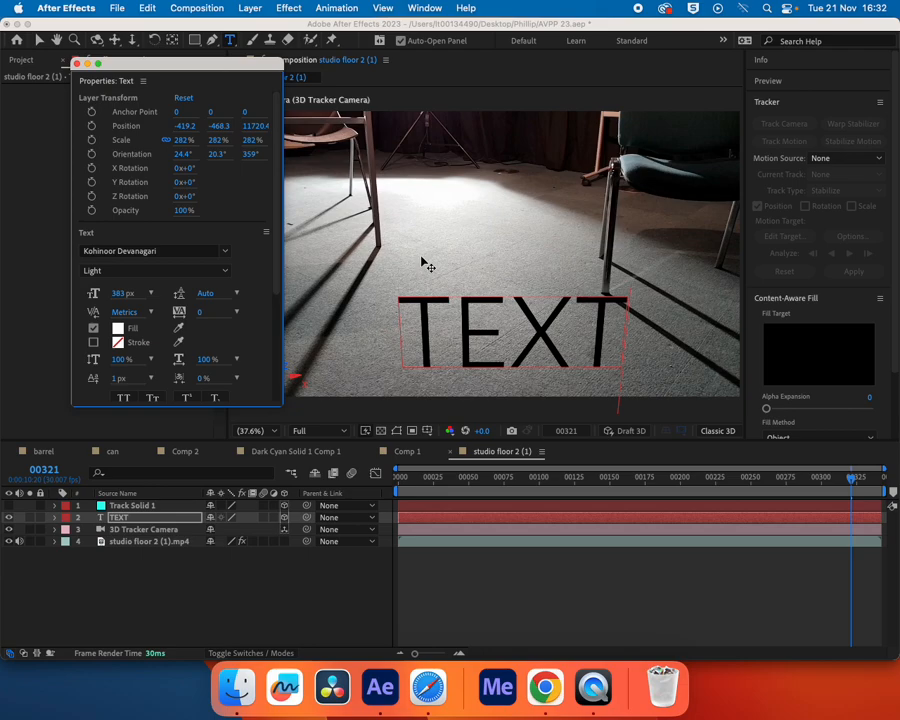
double_click(416, 335)
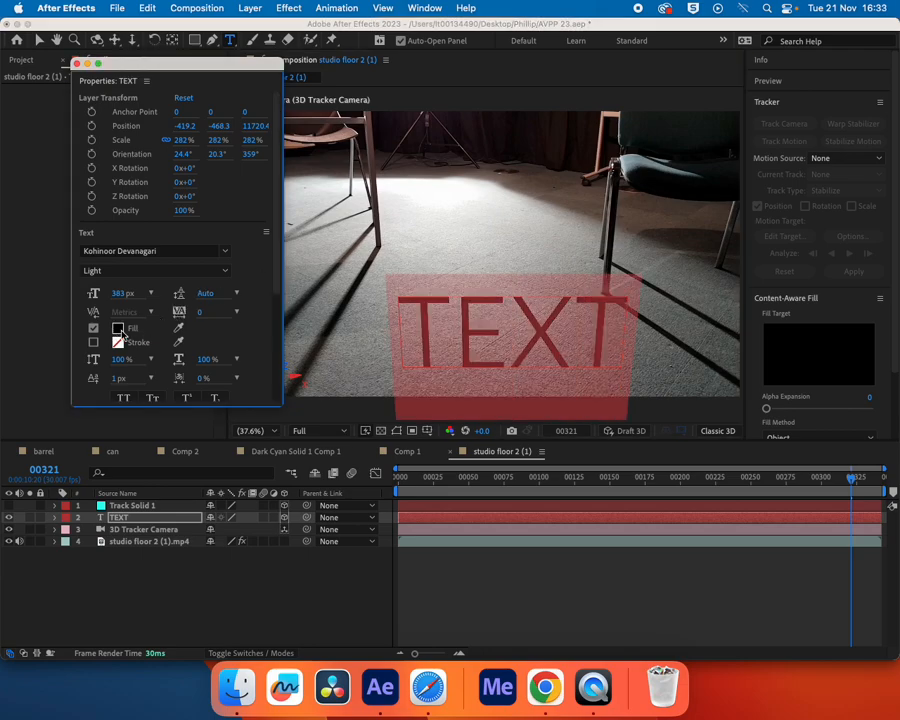
click(120, 333)
click(545, 291)
click(826, 292)
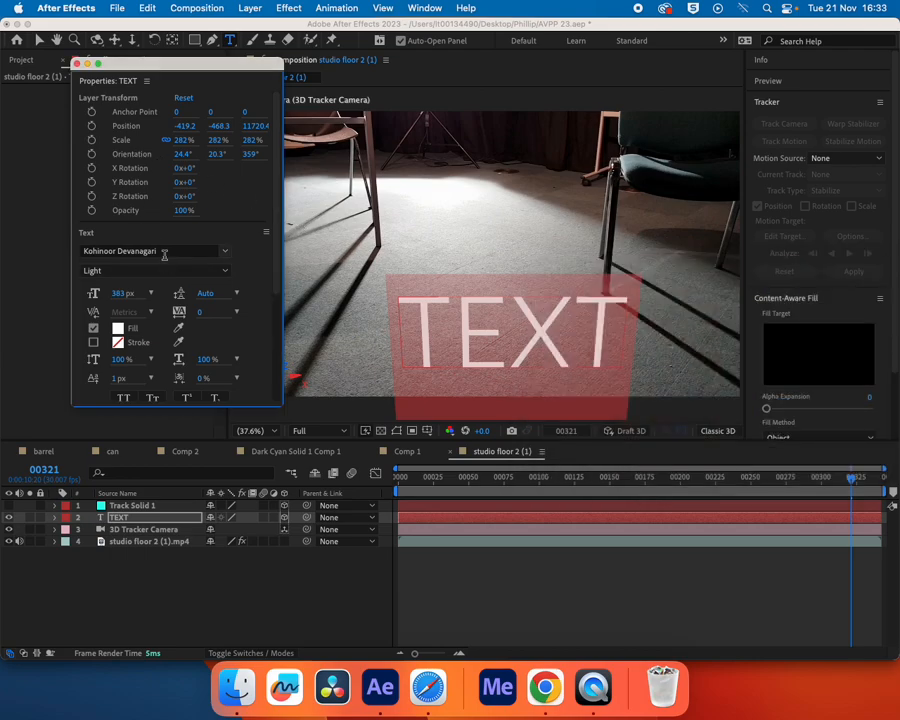
Set the font of the TEXT layer to Impact
click(172, 252)
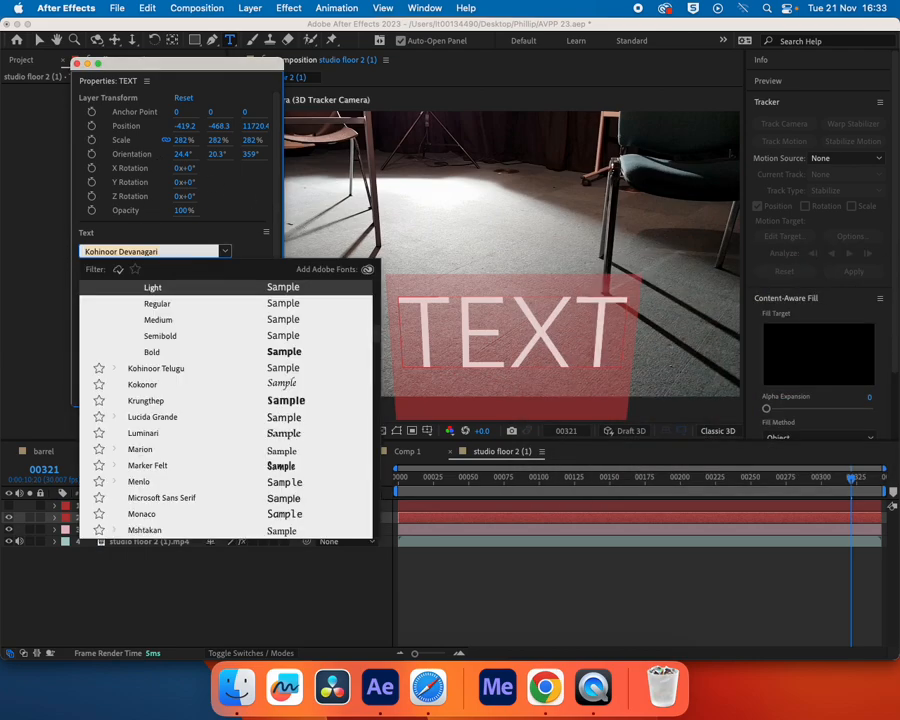
text(impact)
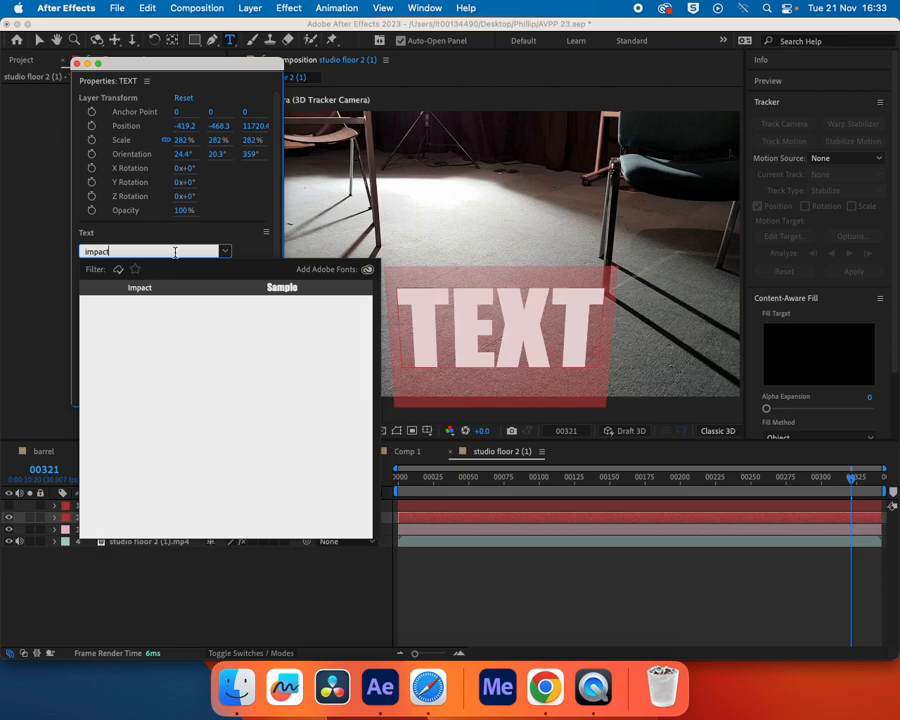
key(Return)
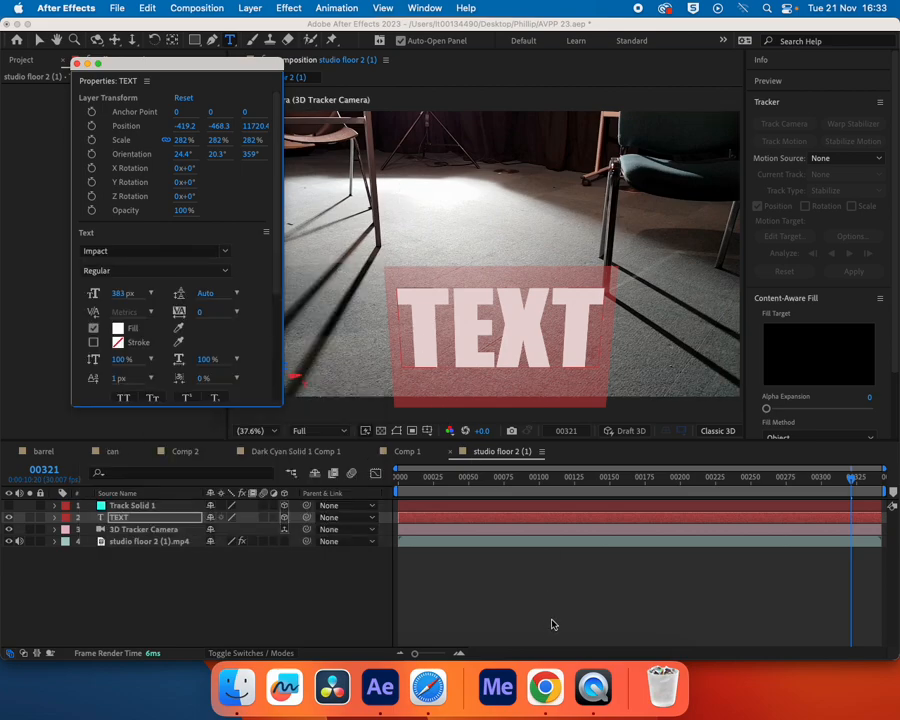
Deselect the layer and preview the shot from frame 51 to check how the white text sticks to the floor
click(582, 585)
drag(834, 478, 421, 491)
key(space)
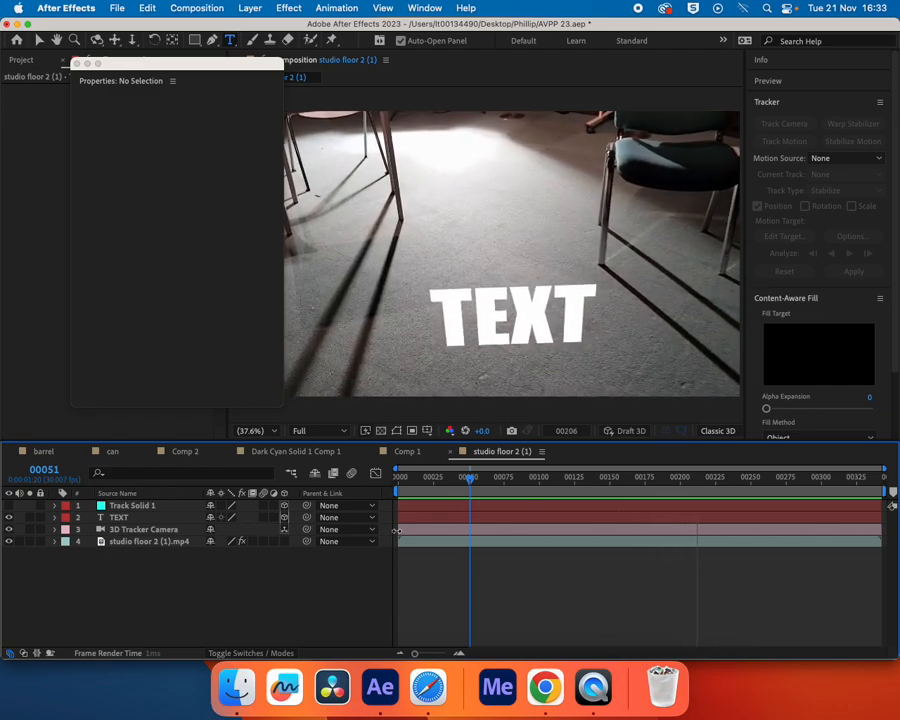
key(space)
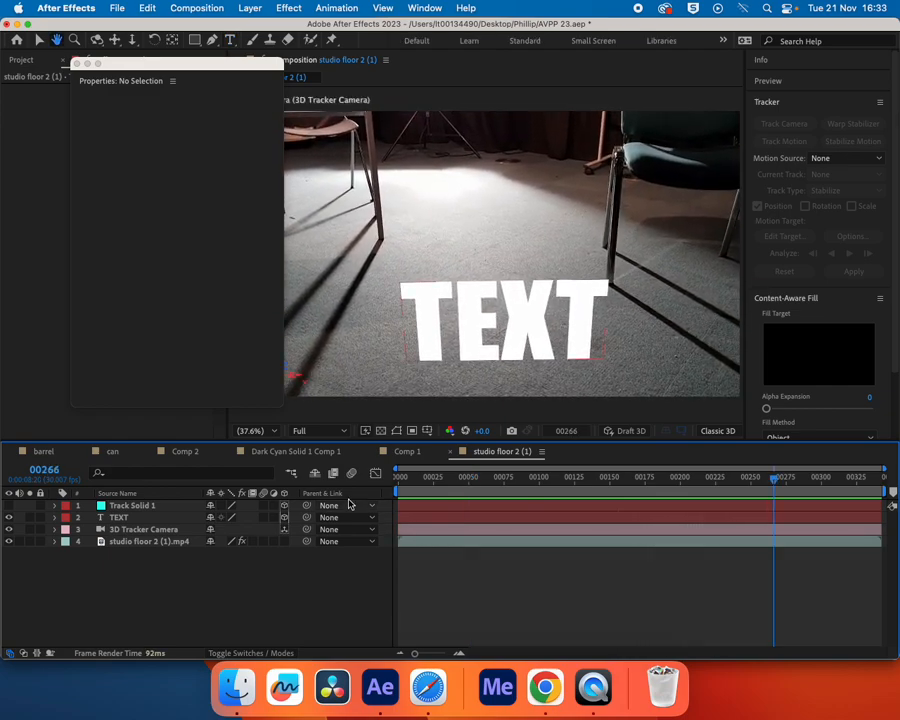
Rotate the TEXT layer about its Y axis to an orientation of about 3.1°
click(129, 516)
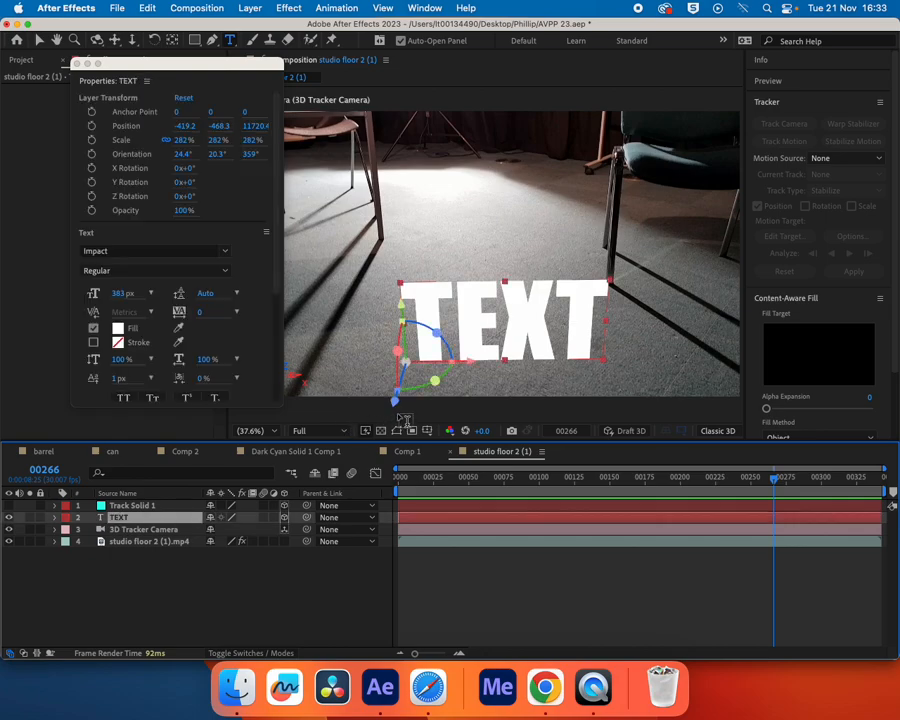
key(v)
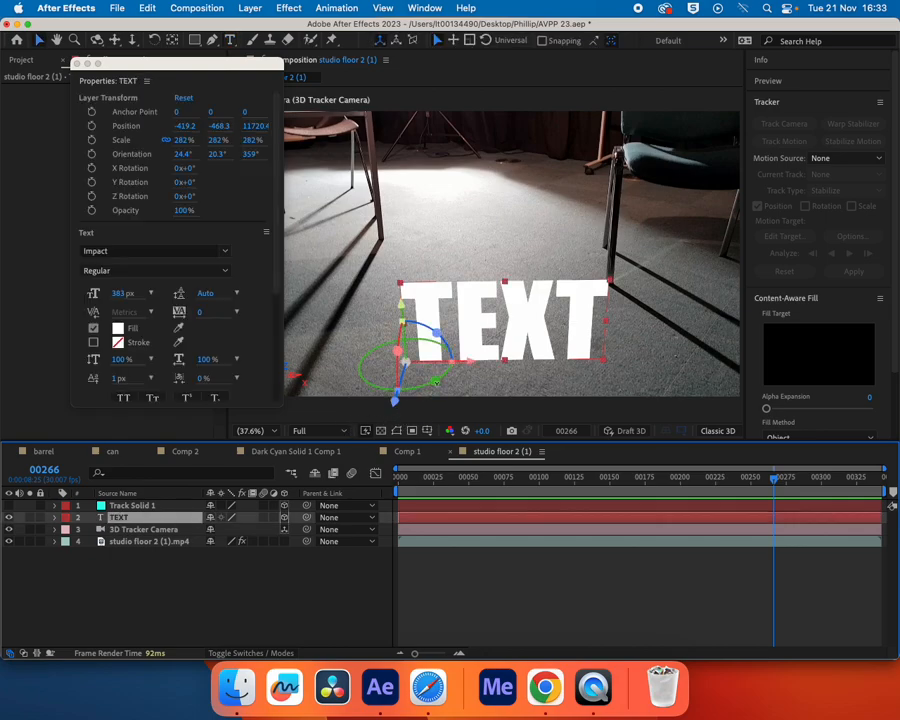
drag(436, 383, 405, 362)
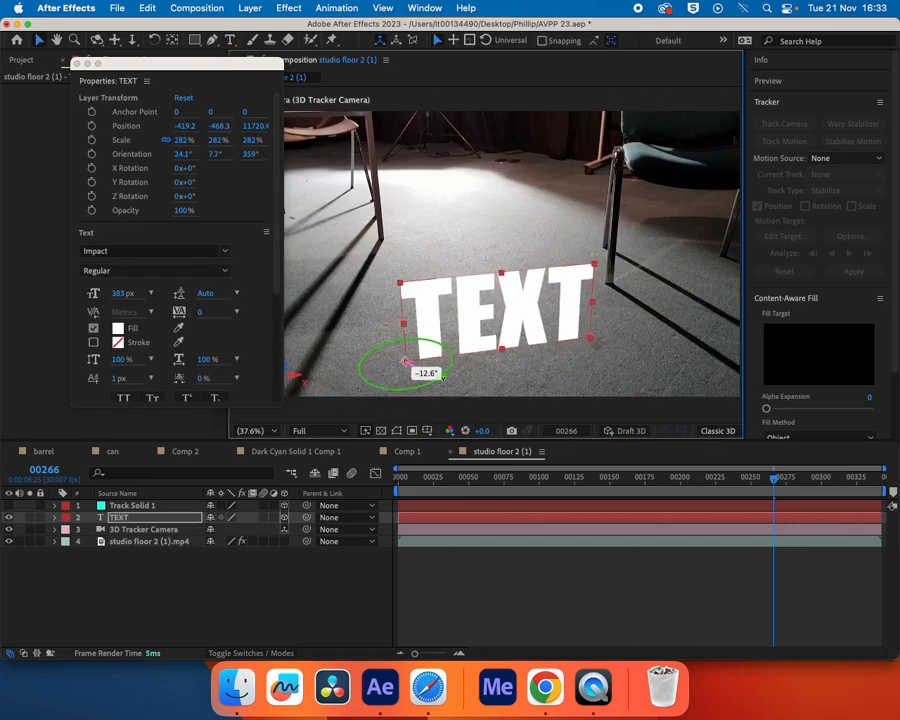
Preview the shot from frame 91 to check the rotated text, and close the floating text properties
drag(773, 478, 499, 475)
key(space)
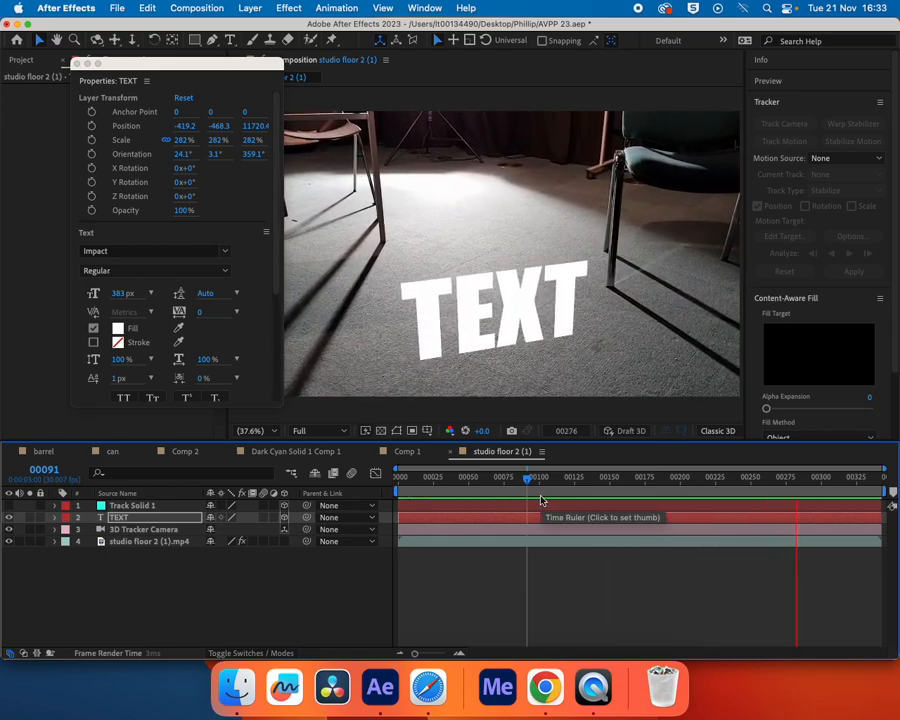
key(space)
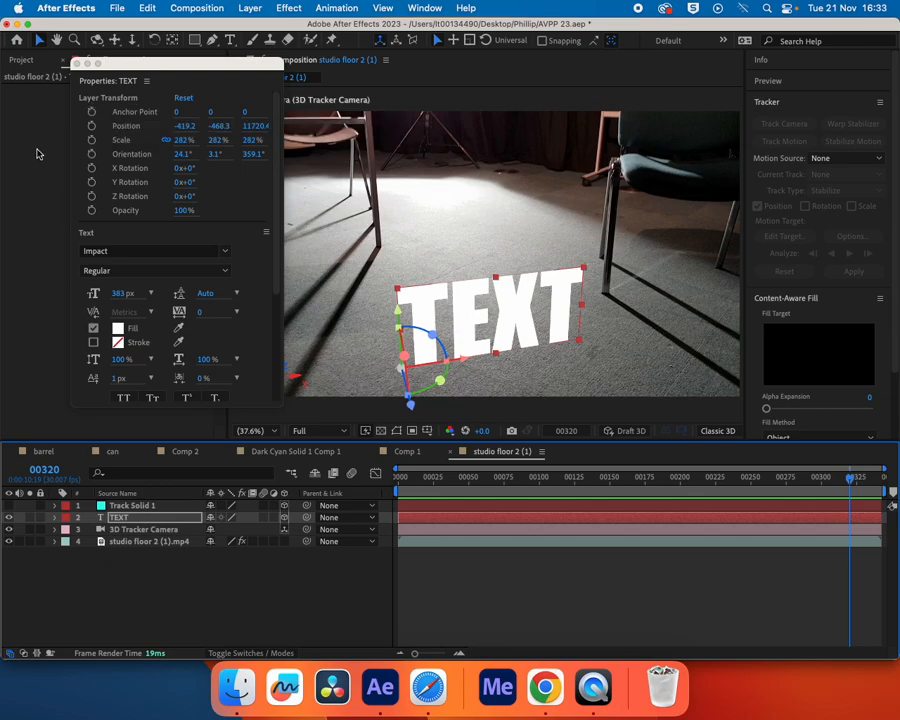
click(76, 64)
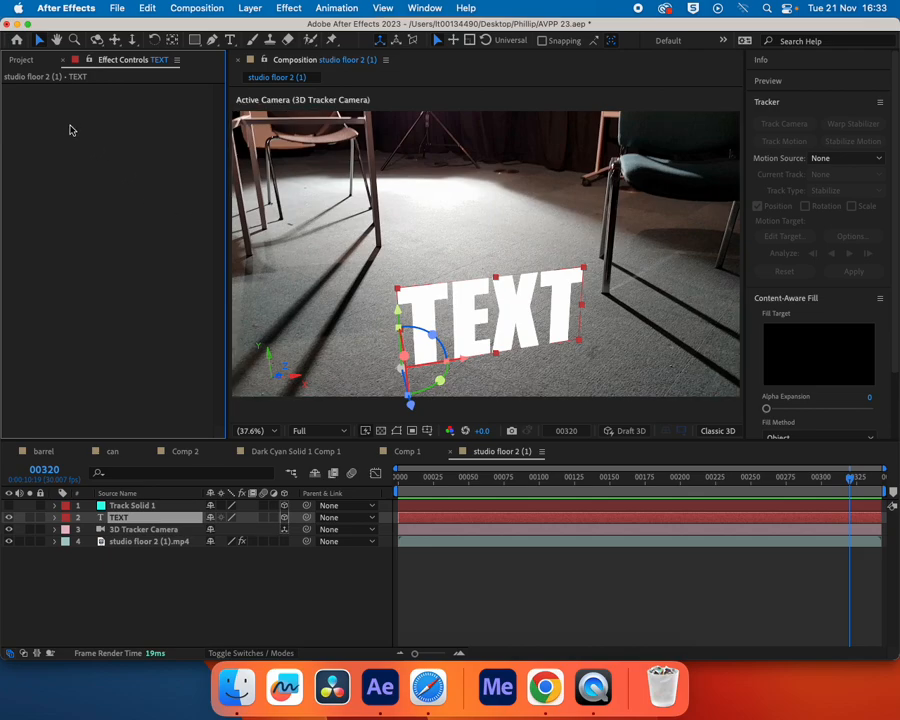
Import SLOW_1111.jpg from the yellow-sign folder in Downloads as a single still, with JPEG sequence and Create Composition turned off
click(22, 59)
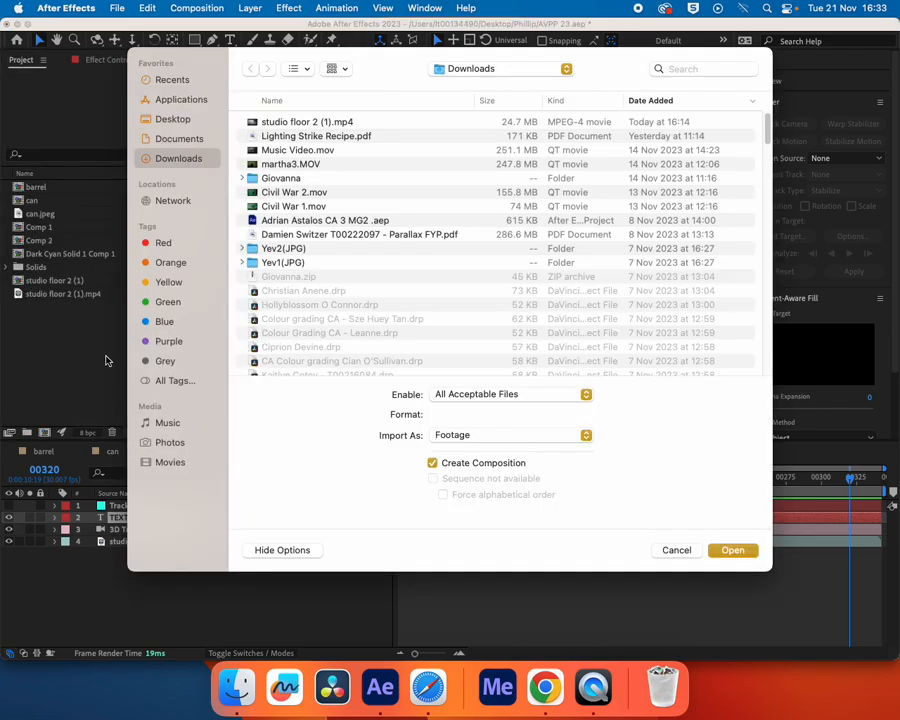
double_click(93, 366)
scroll(302, 313, down, 10)
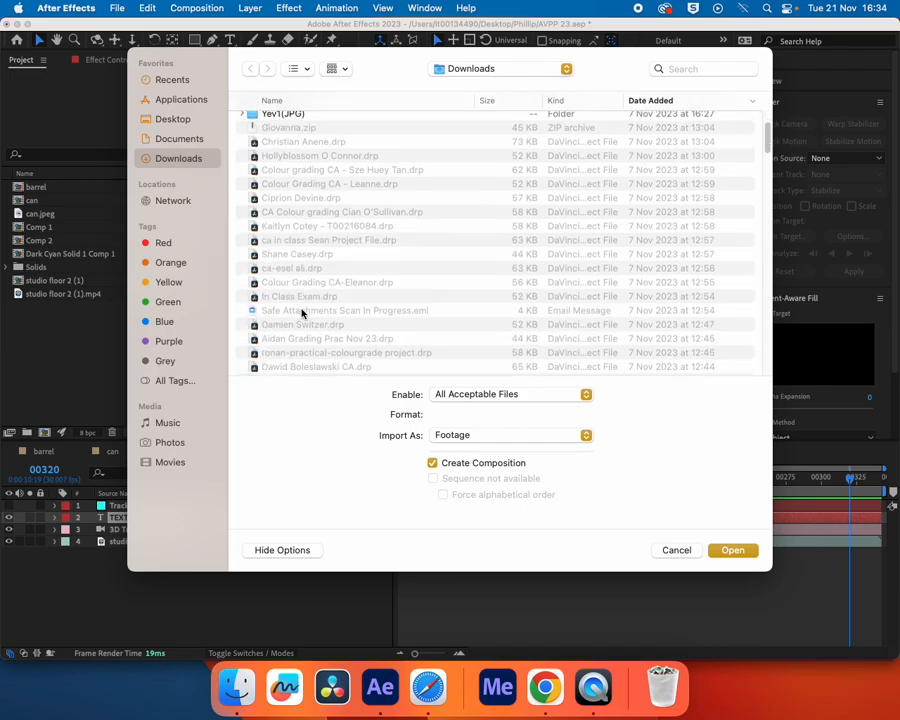
scroll(303, 314, down, 3)
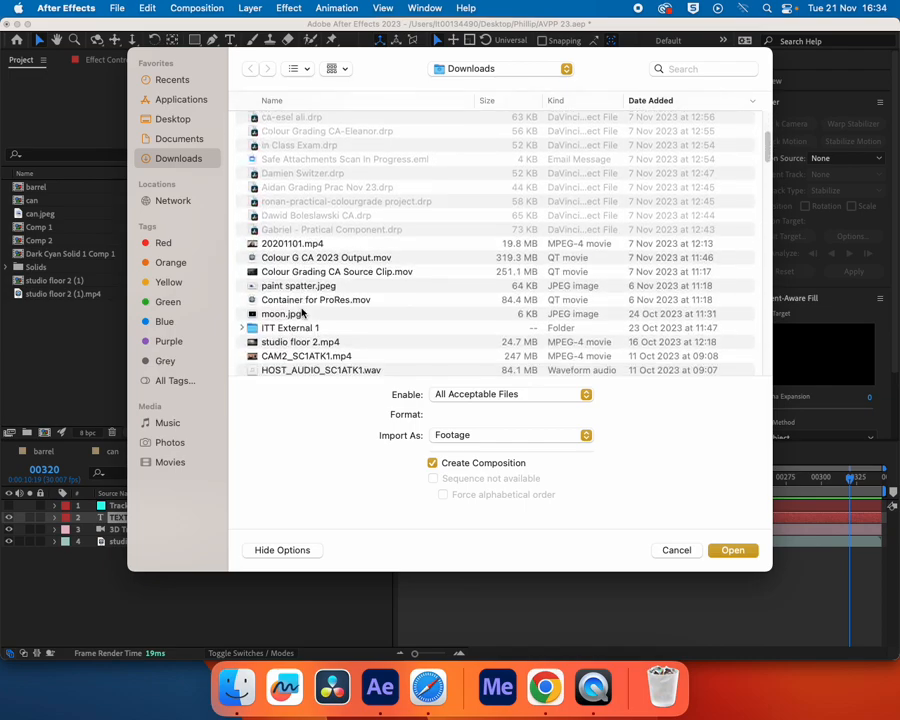
scroll(303, 315, down, 5)
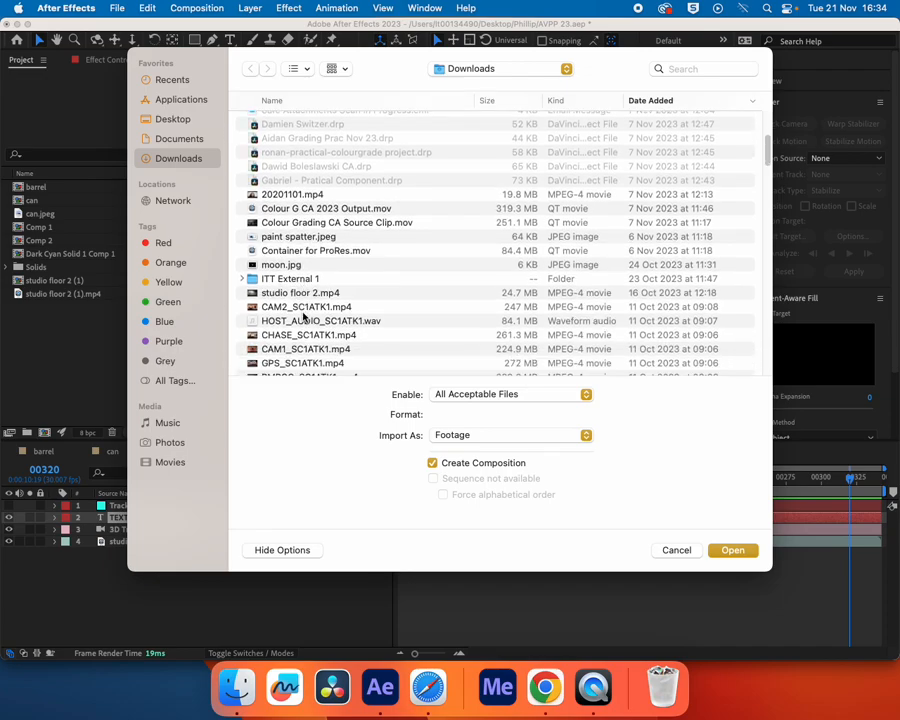
scroll(303, 317, down, 2)
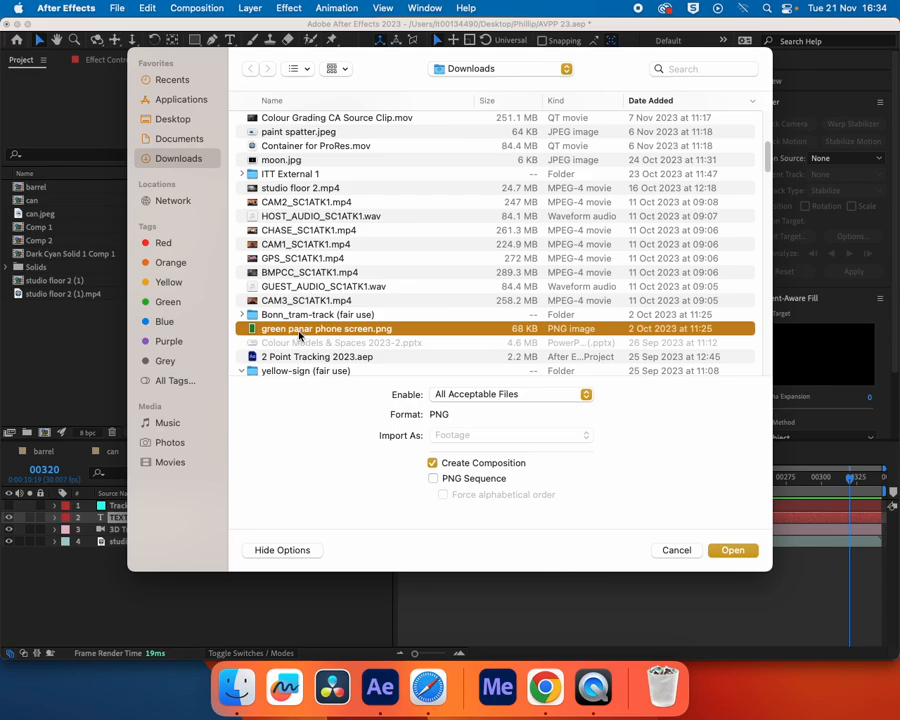
scroll(300, 336, down, 3)
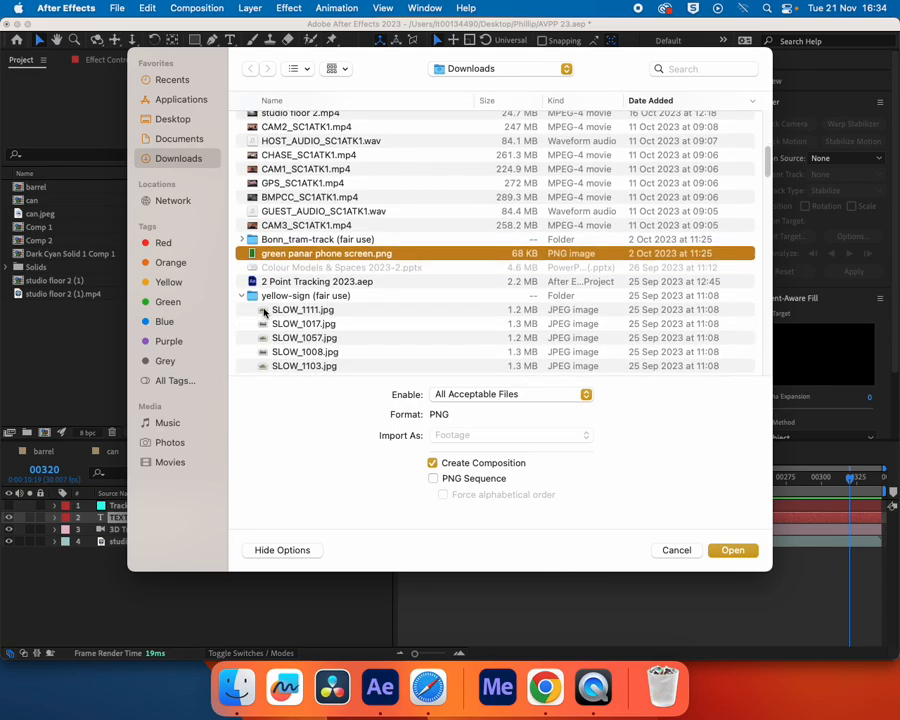
click(290, 310)
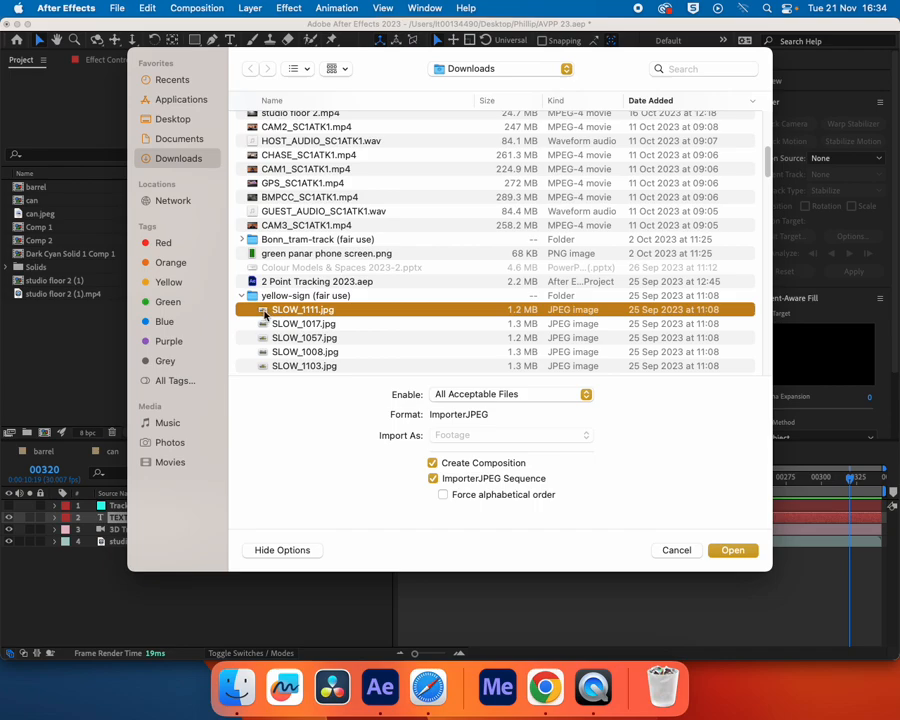
drag(265, 314, 39, 342)
click(433, 478)
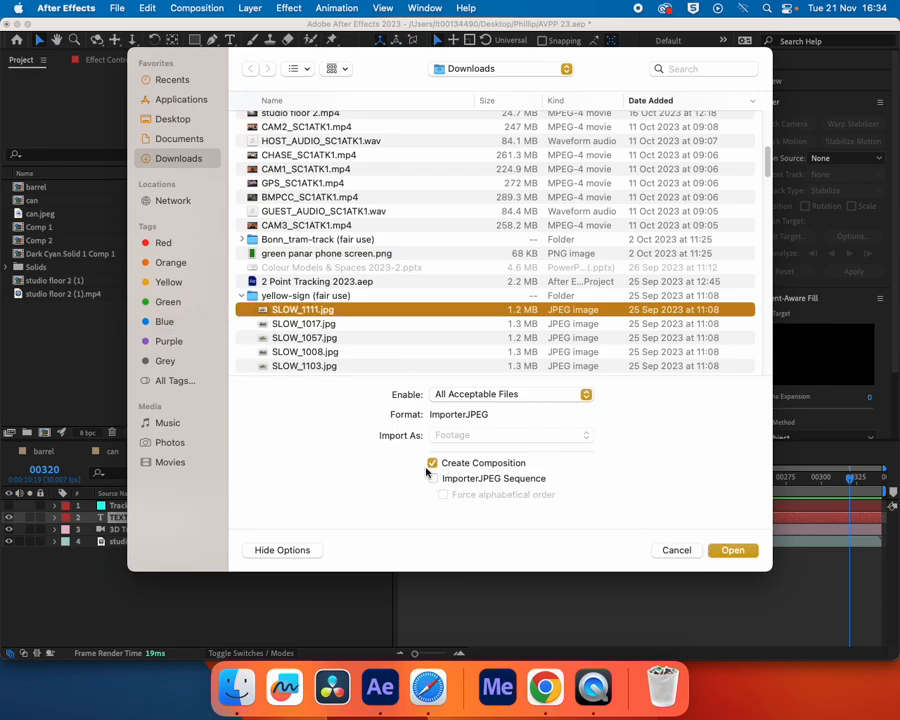
click(433, 463)
click(730, 550)
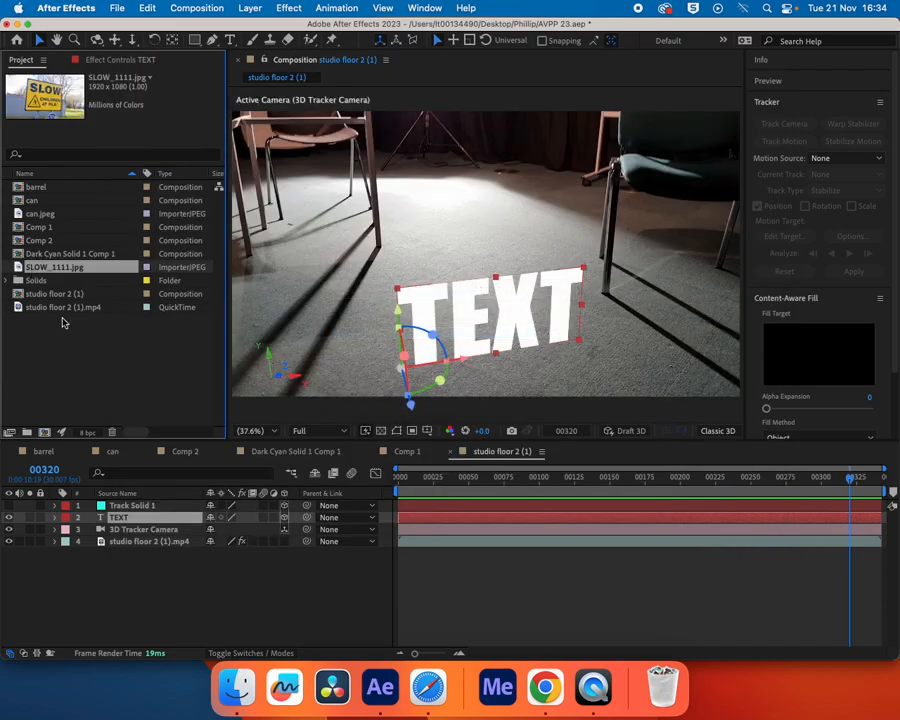
Hide the TEXT layer, show the Track Solid 1 layer and move the playhead to frame 193
click(9, 518)
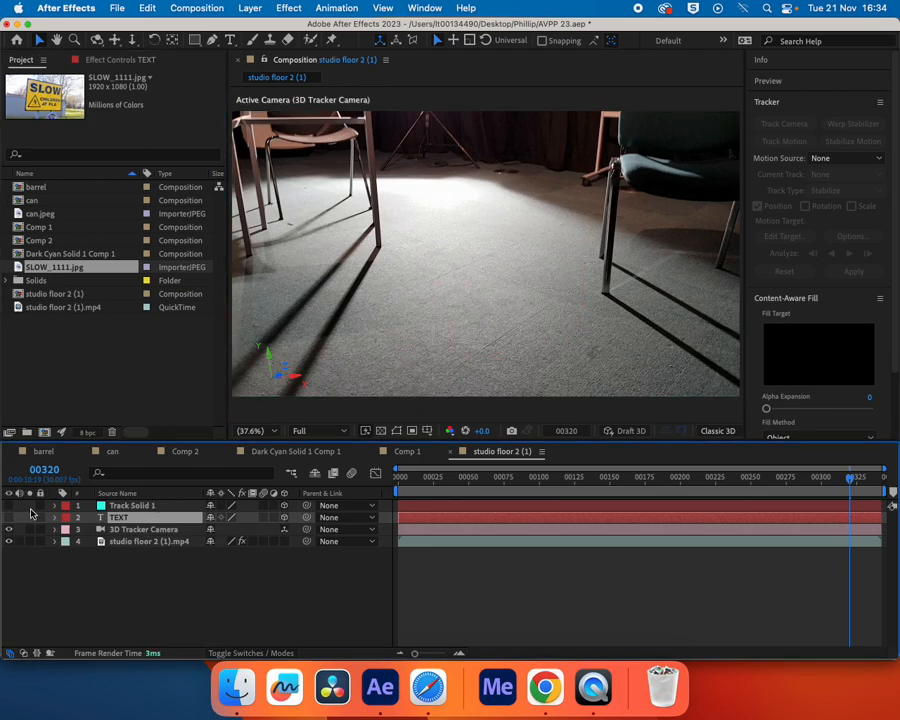
click(9, 505)
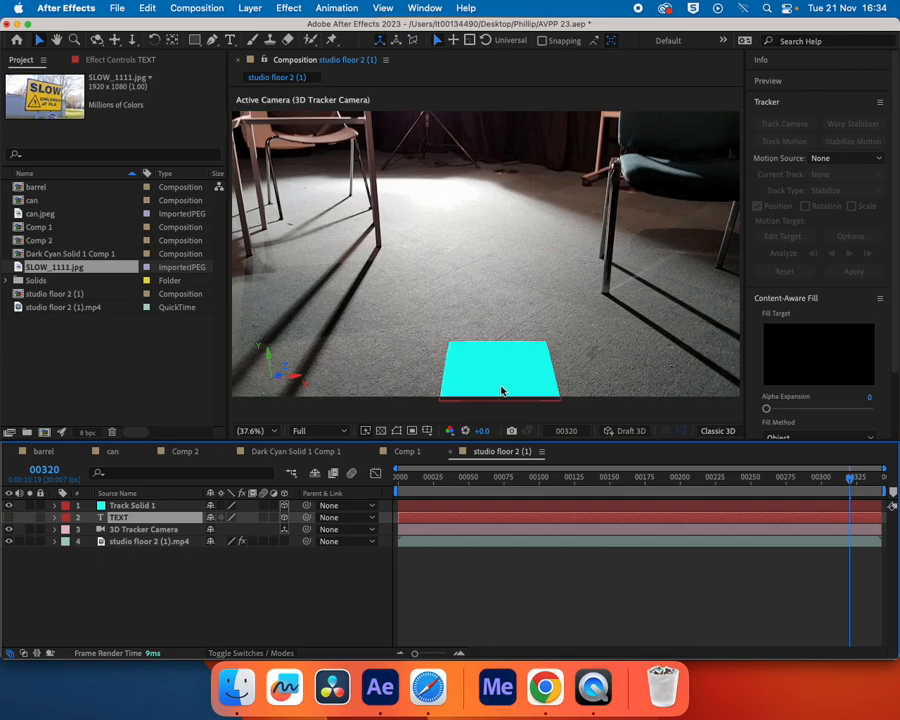
drag(855, 481, 671, 510)
Duplicate Track Solid 1 with the lower copy hidden, and replace the upper copy's source with SLOW_1111.jpg
click(482, 341)
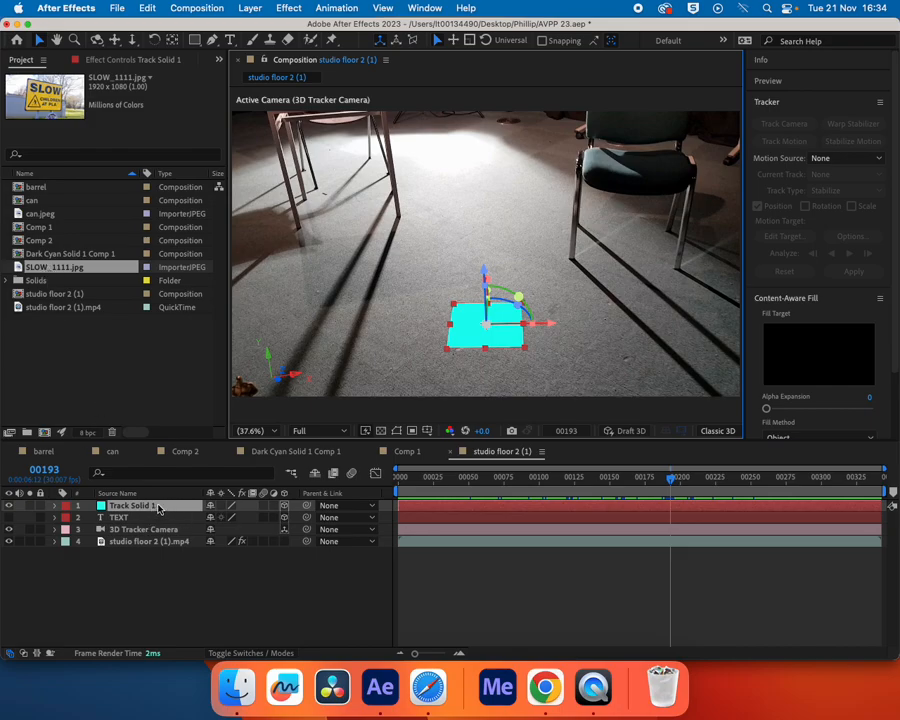
key(super+d)
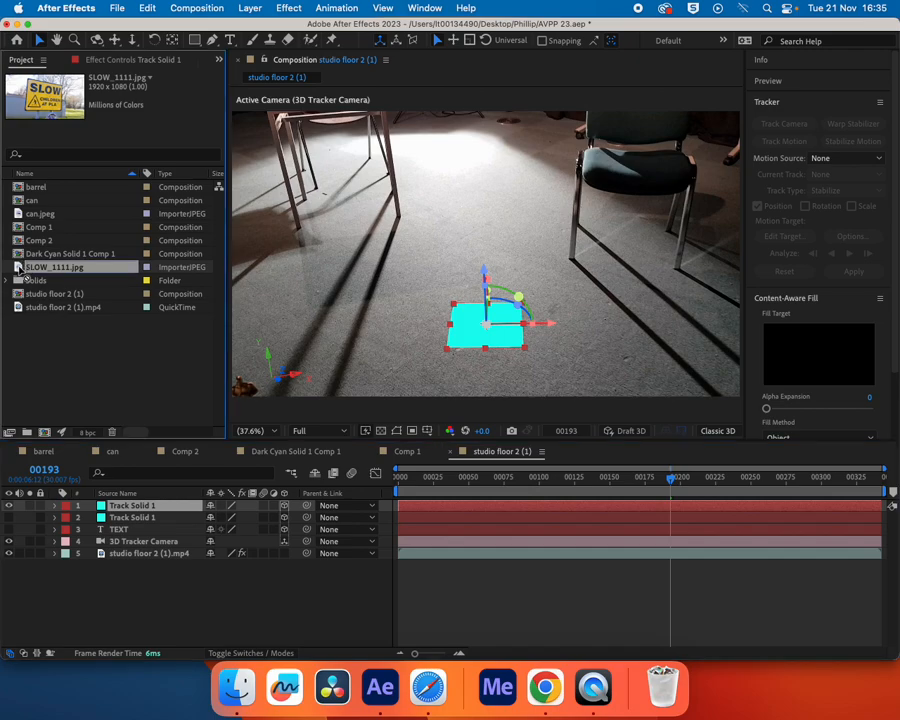
drag(18, 268, 134, 509)
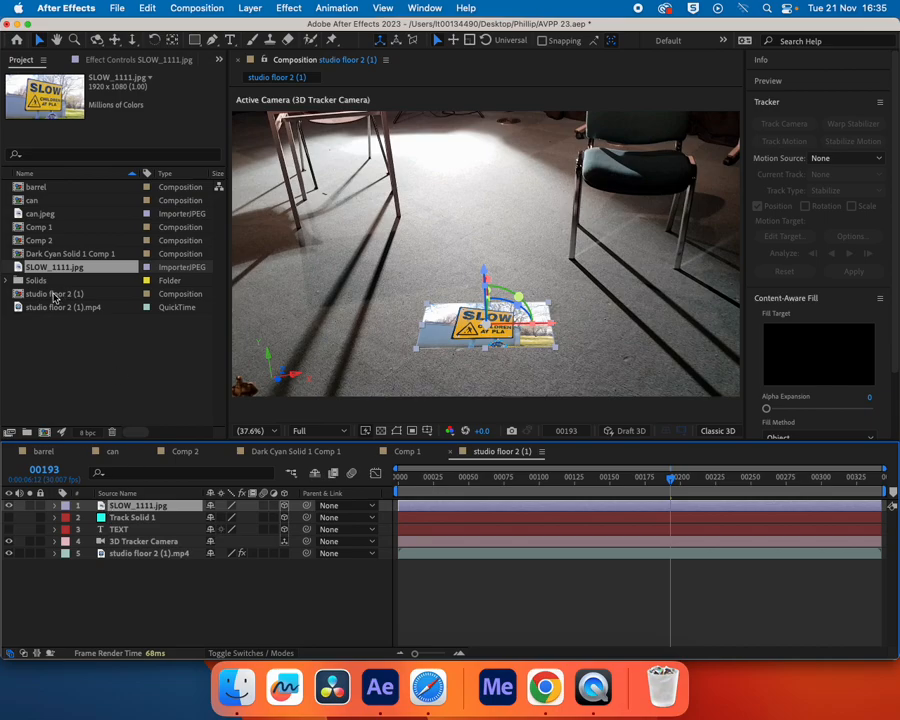
click(7, 281)
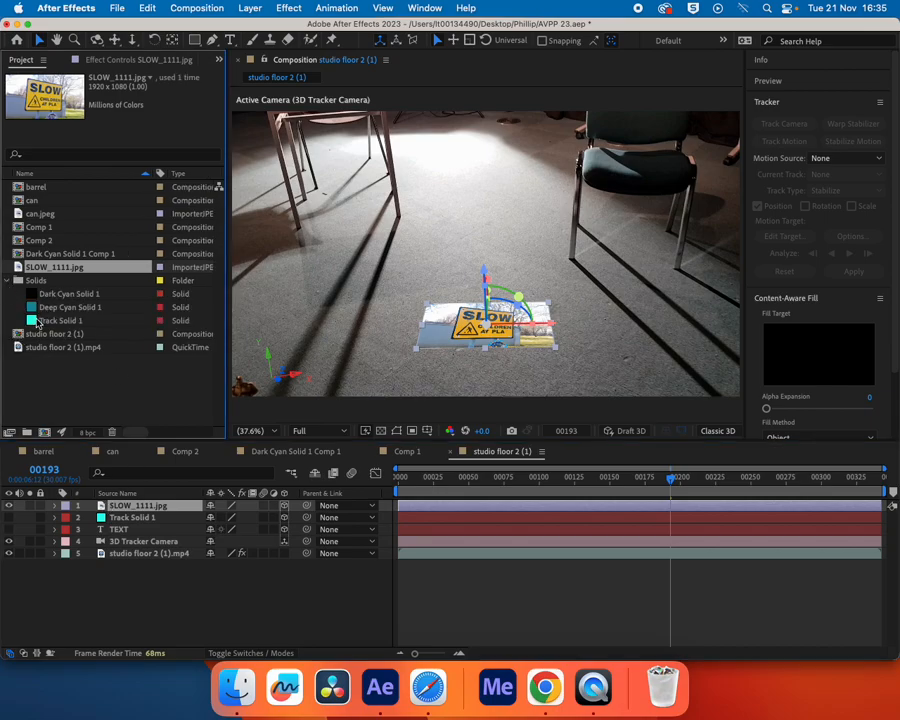
click(7, 281)
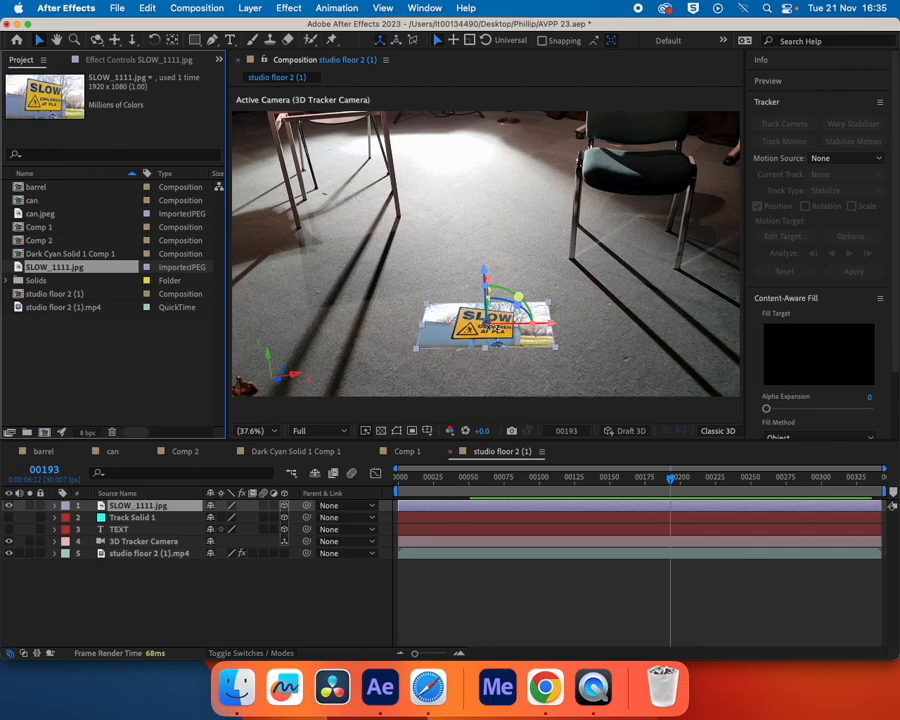
Set the SLOW_1111.jpg layer's anchor point to 960, 1051, 0 so it sits at the image's lower edge
click(140, 506)
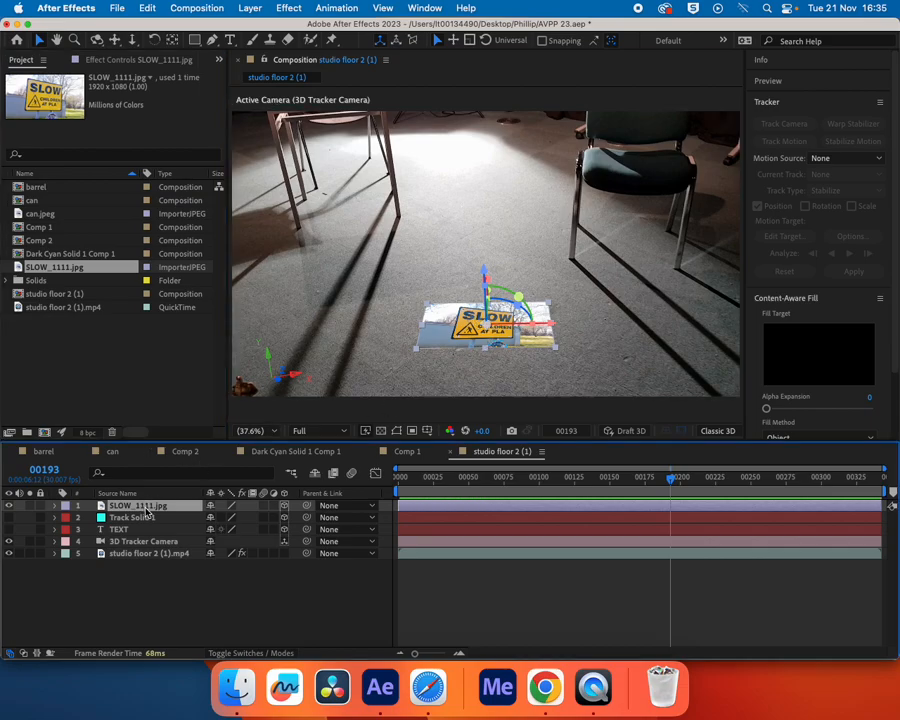
key(a)
drag(240, 517, 450, 513)
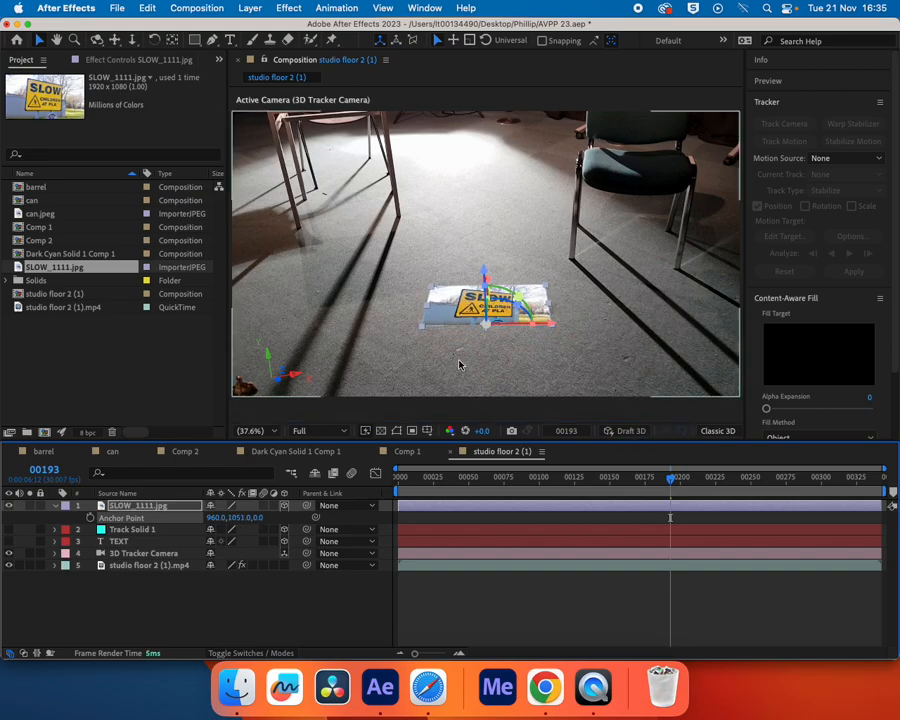
Rotate the SLOW_1111.jpg layer about its lower edge to stand upright on the floor, and preview the shot from frame 59
click(155, 507)
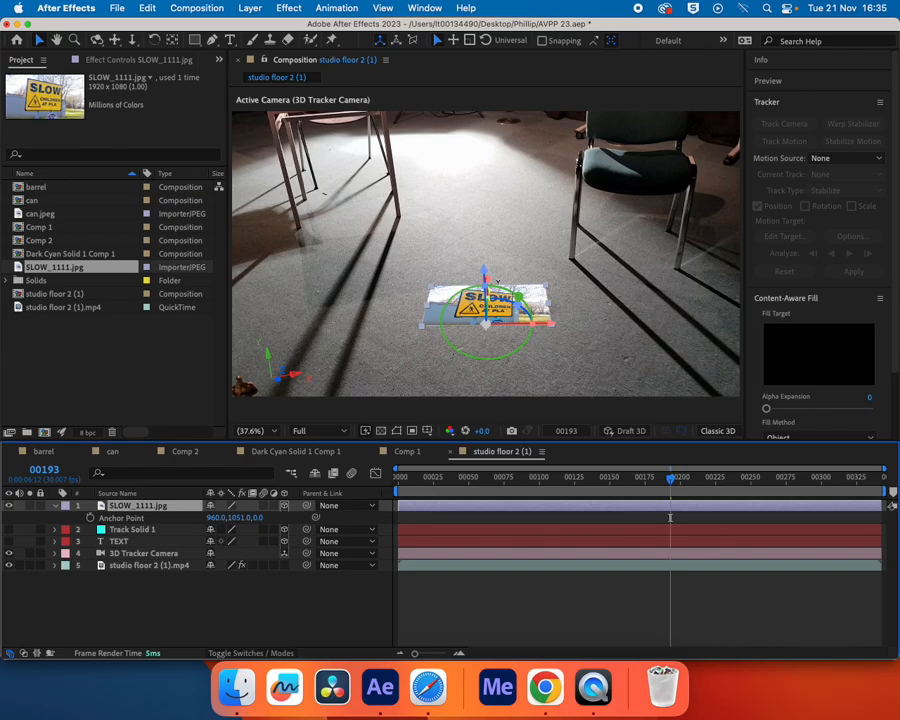
click(487, 280)
drag(487, 280, 502, 332)
drag(671, 480, 484, 488)
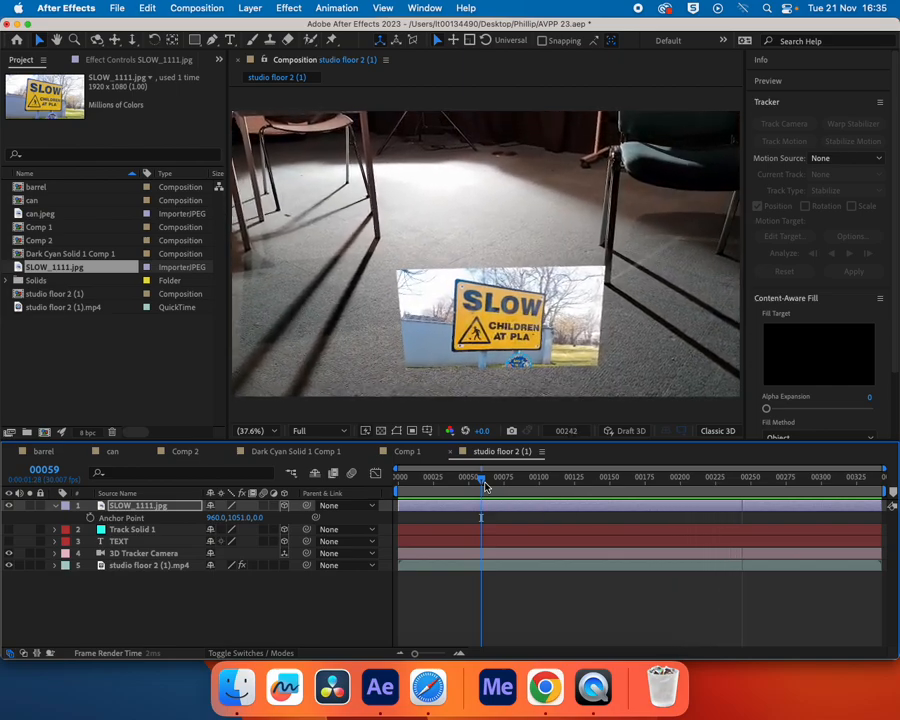
key(space)
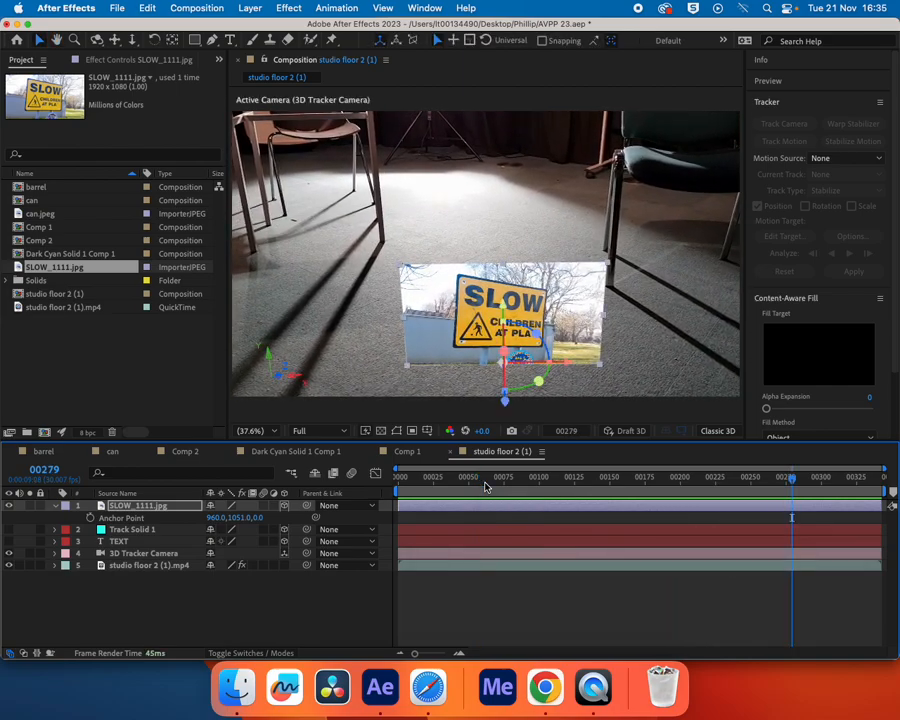